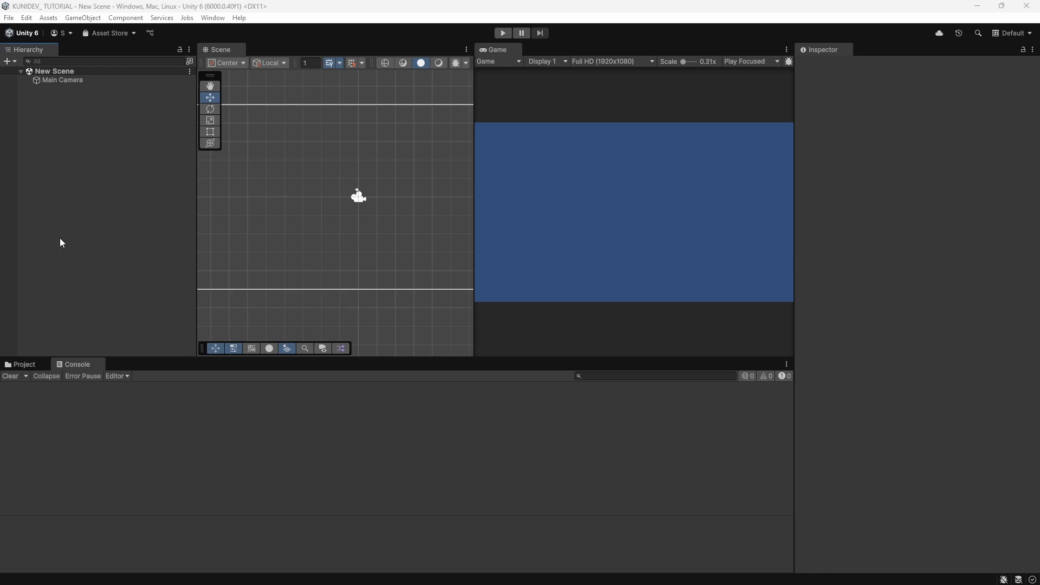
# Try the 2 by 3, 4 Split and Tall editor layouts one after another
pyautogui.click(1023, 35)
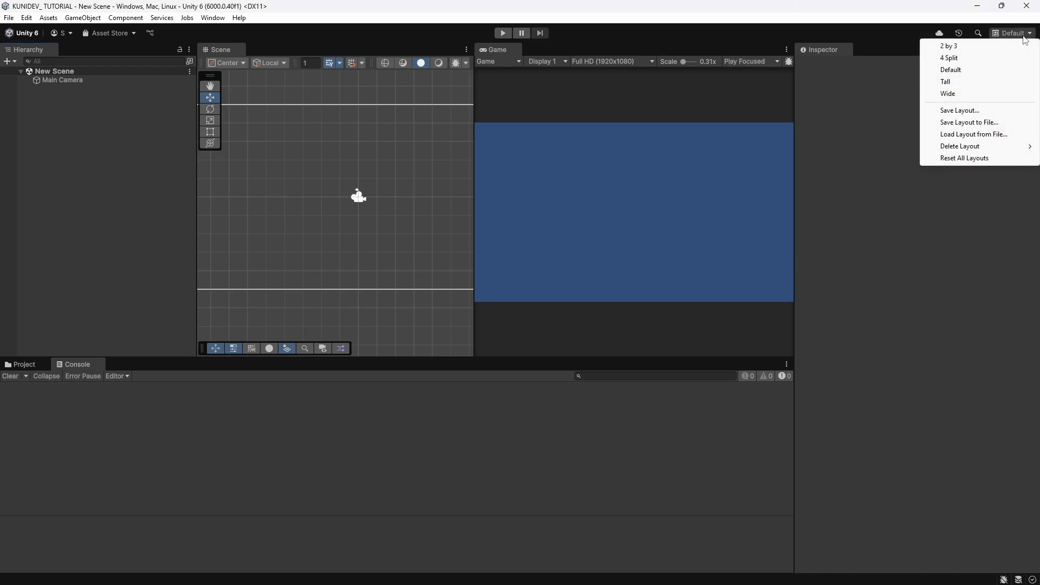
pyautogui.click(957, 49)
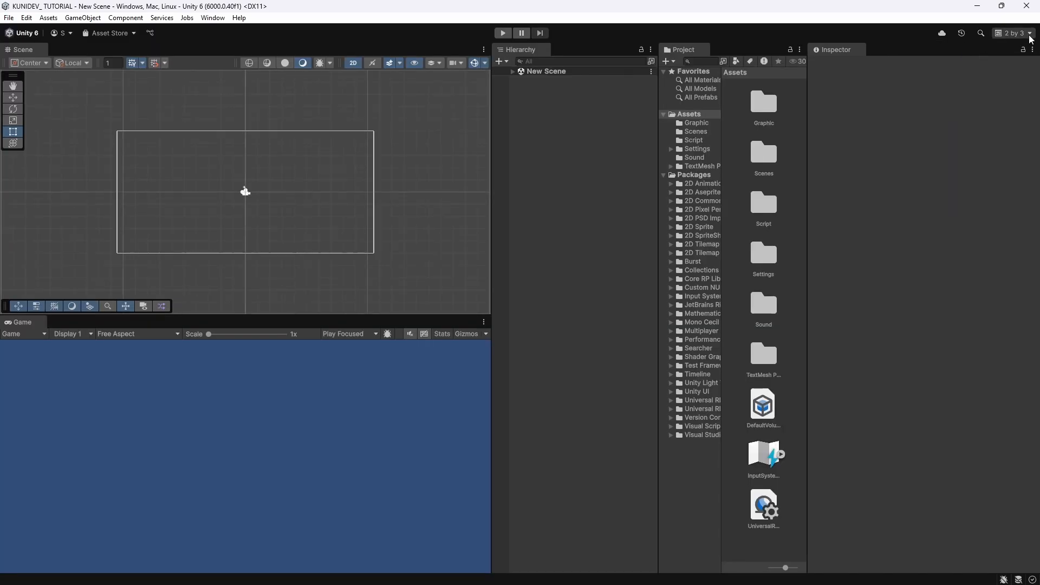
pyautogui.click(1012, 33)
pyautogui.click(969, 58)
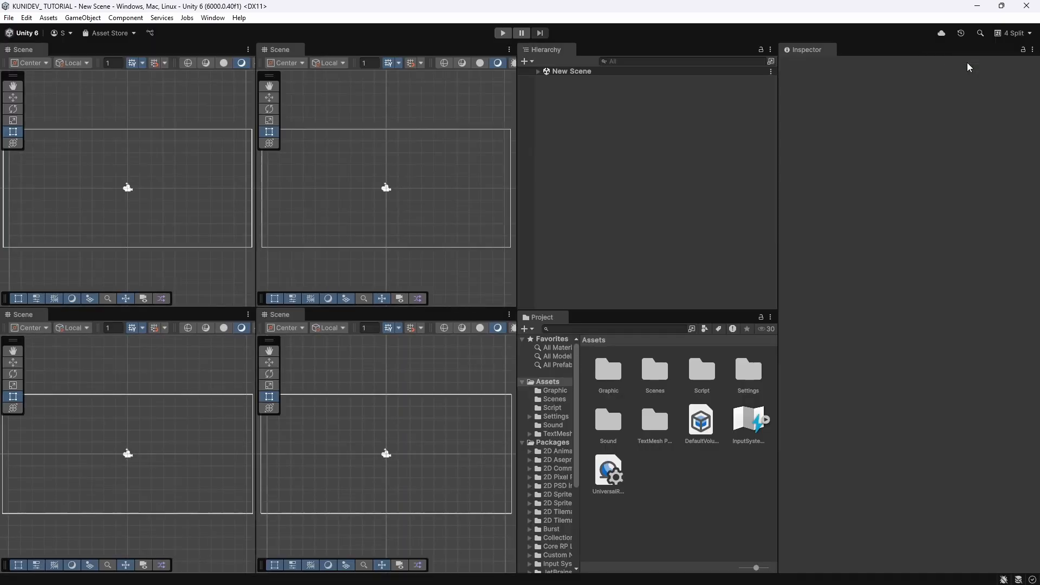
pyautogui.click(1012, 33)
pyautogui.click(977, 83)
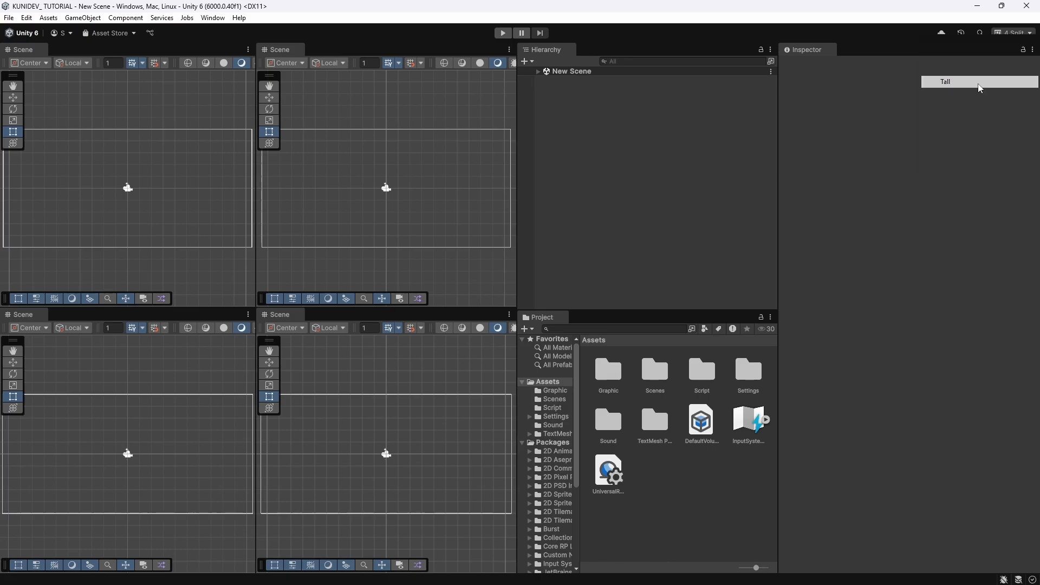
# Apply the Default editor layout and dock the Game view side by side with the Scene view, giving the Game view more width
pyautogui.click(1014, 33)
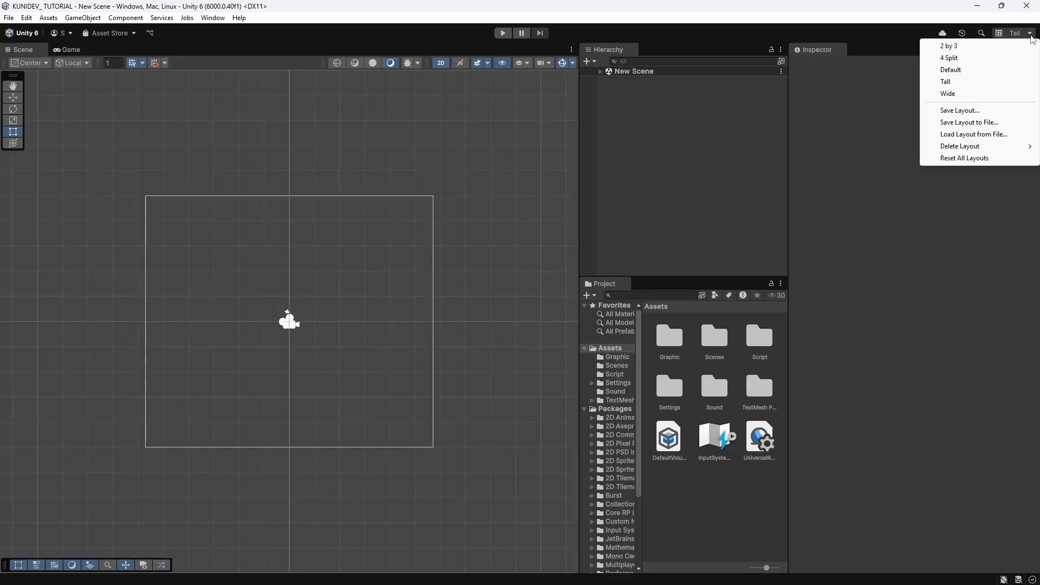
pyautogui.click(961, 75)
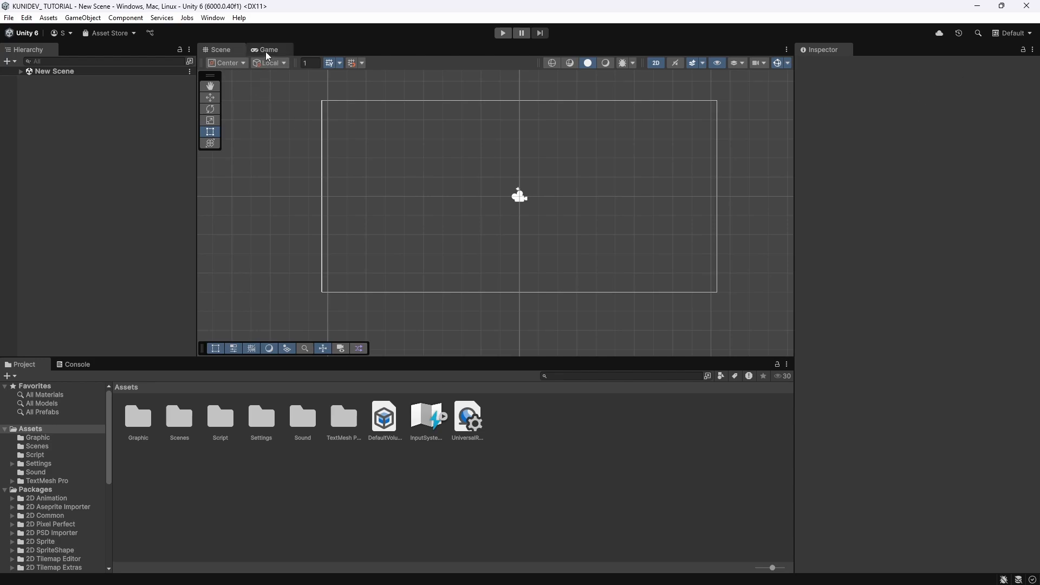
pyautogui.moveTo(267, 55); pyautogui.dragTo(773, 100)
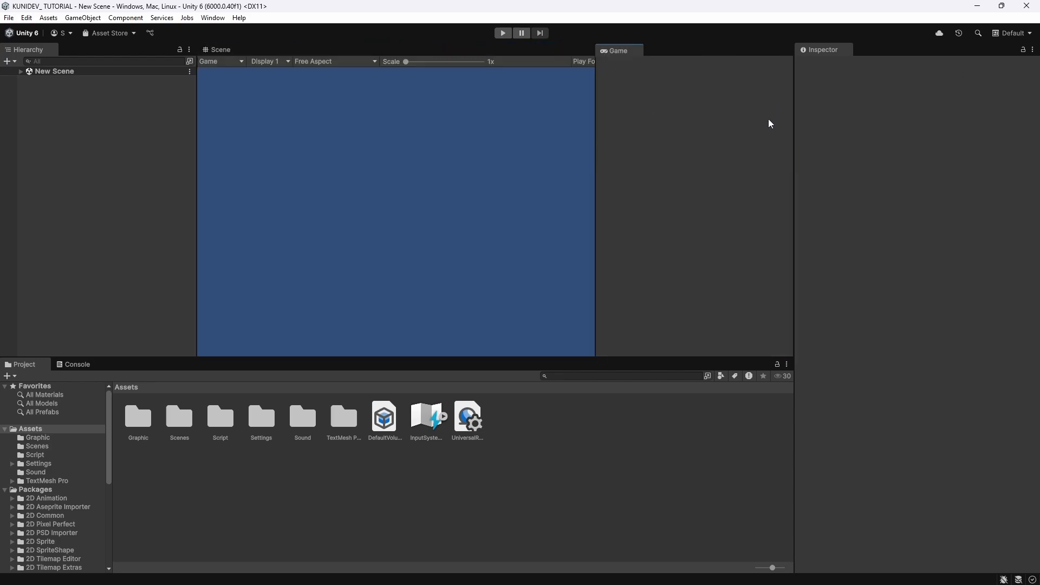
pyautogui.moveTo(595, 163); pyautogui.dragTo(463, 164)
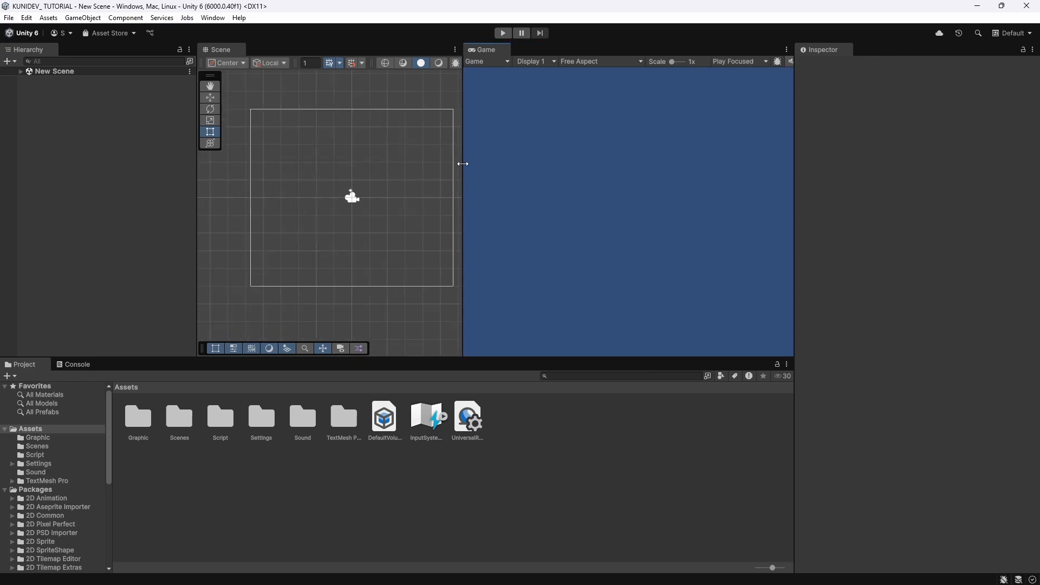
# Create an empty game object in the scene, keep its default name and select it
pyautogui.rightClick(63, 101)
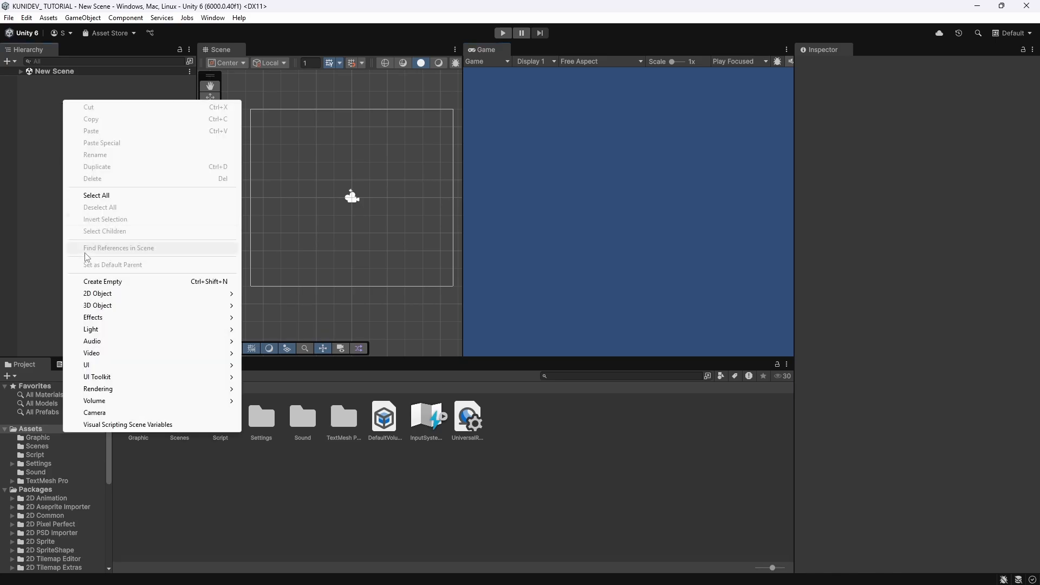
pyautogui.click(131, 282)
pyautogui.click(92, 123)
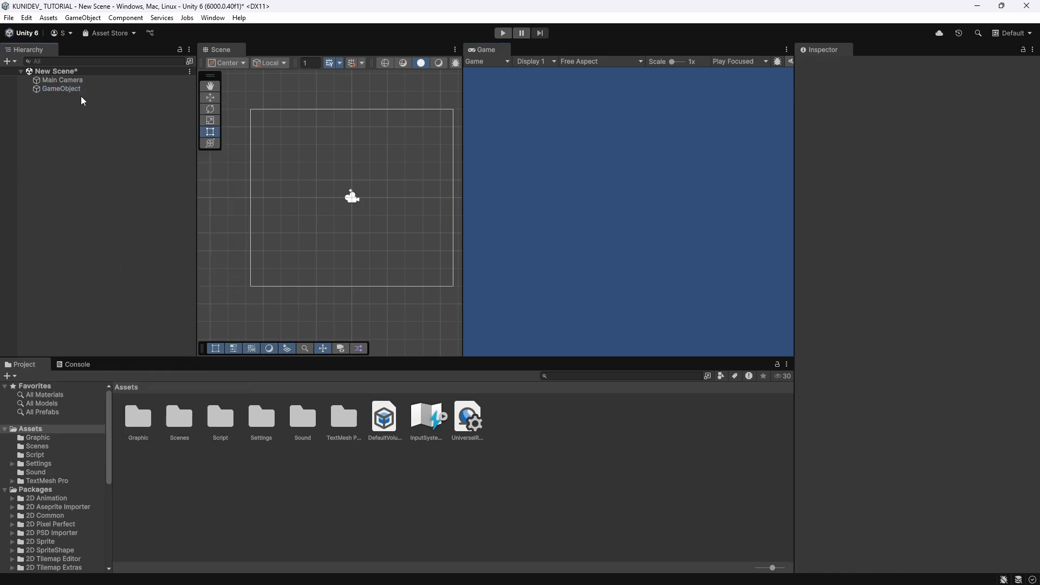
pyautogui.click(75, 81)
pyautogui.click(76, 89)
# Create a second empty game object and make it a child of the first one
pyautogui.rightClick(72, 118)
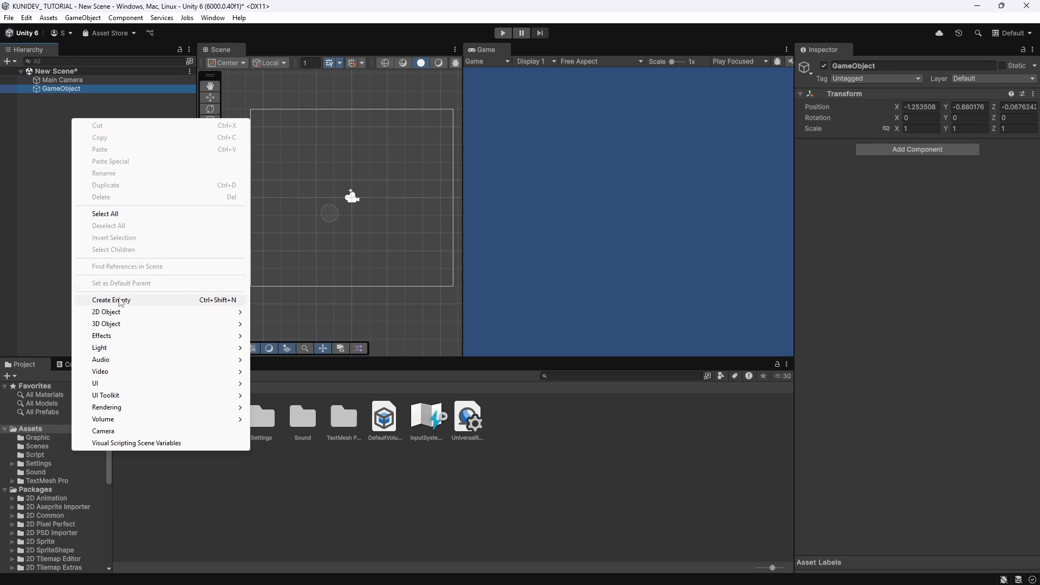
pyautogui.click(120, 300)
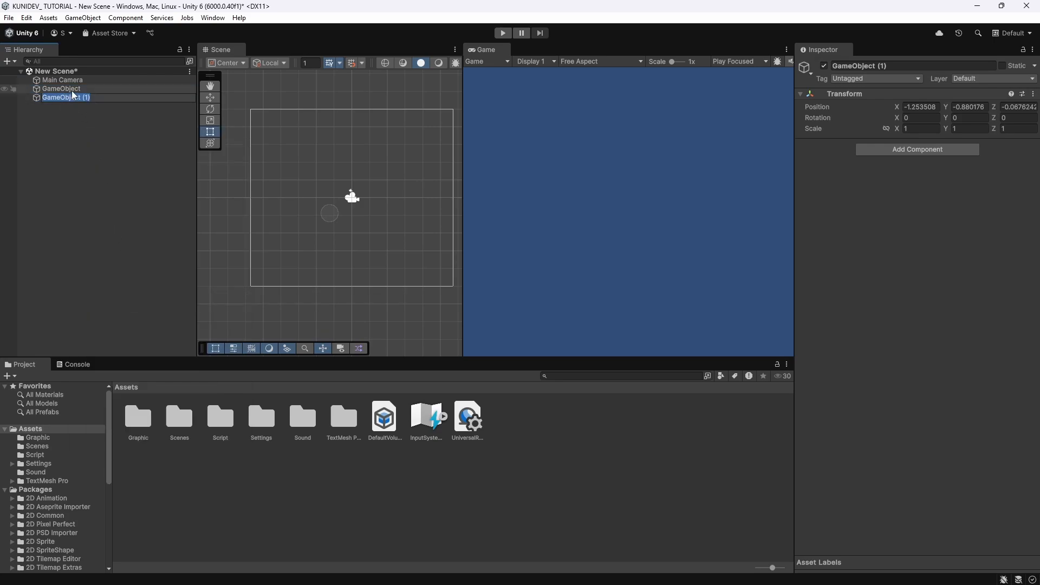
pyautogui.moveTo(74, 101); pyautogui.dragTo(74, 92)
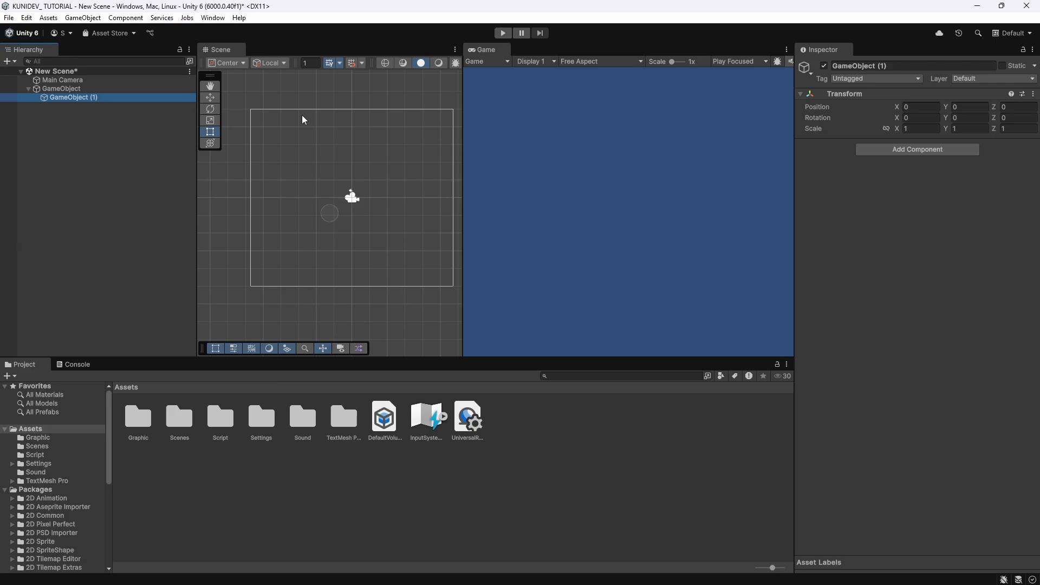
# Add a 2D Square sprite at the root level of the scene
pyautogui.rightClick(89, 142)
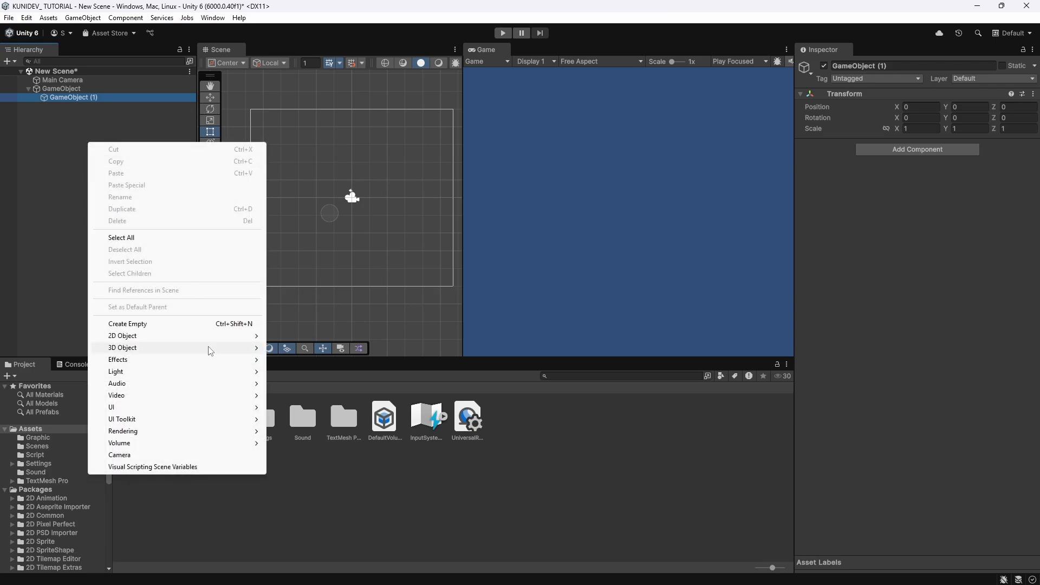
pyautogui.moveTo(211, 337)
pyautogui.moveTo(363, 340)
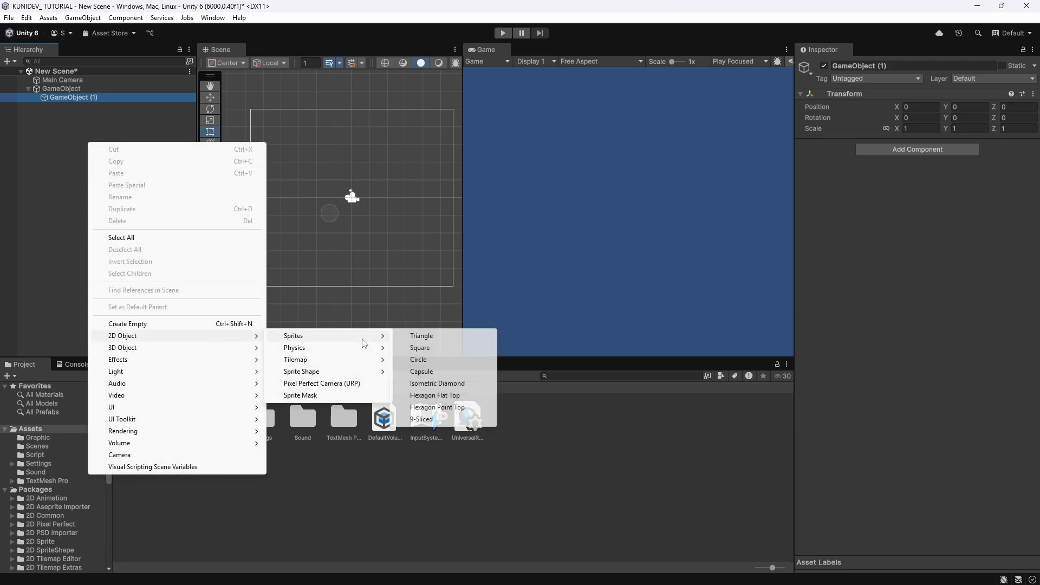
pyautogui.click(420, 347)
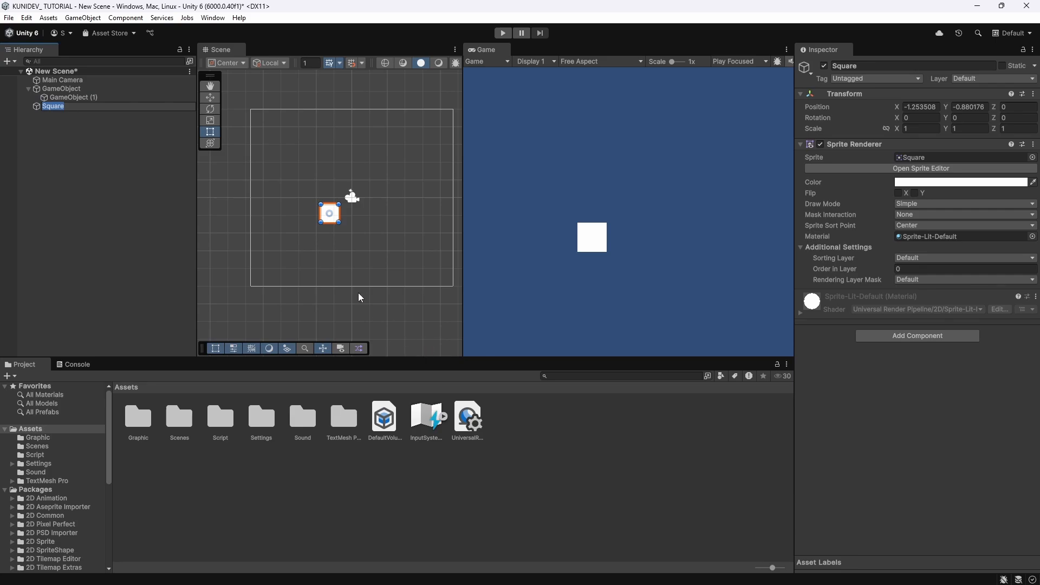
# Enlarge the square with the Rect tool to a scale of about 4.03 by 3.2 and place it at about X -1.82, Y 1.44
pyautogui.moveTo(338, 204); pyautogui.dragTo(371, 172)
pyautogui.moveTo(354, 209); pyautogui.dragTo(334, 200)
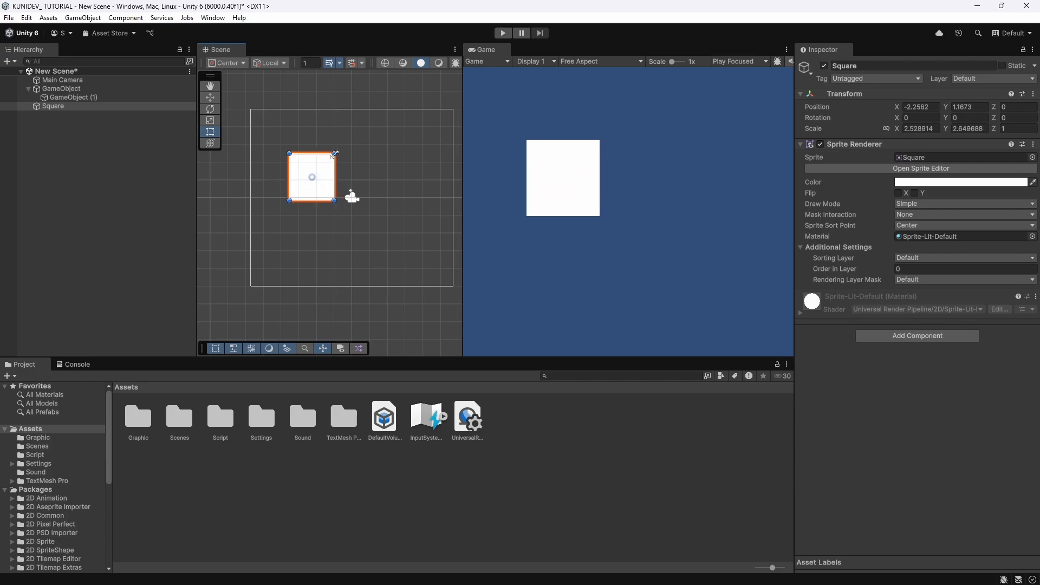
pyautogui.moveTo(334, 154); pyautogui.dragTo(387, 153)
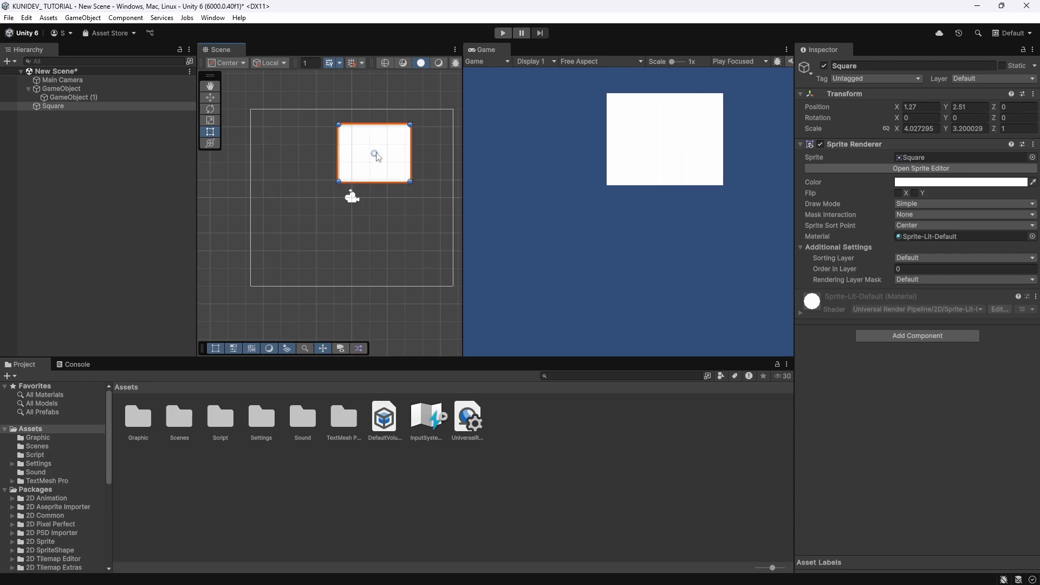
pyautogui.moveTo(378, 157); pyautogui.dragTo(321, 173)
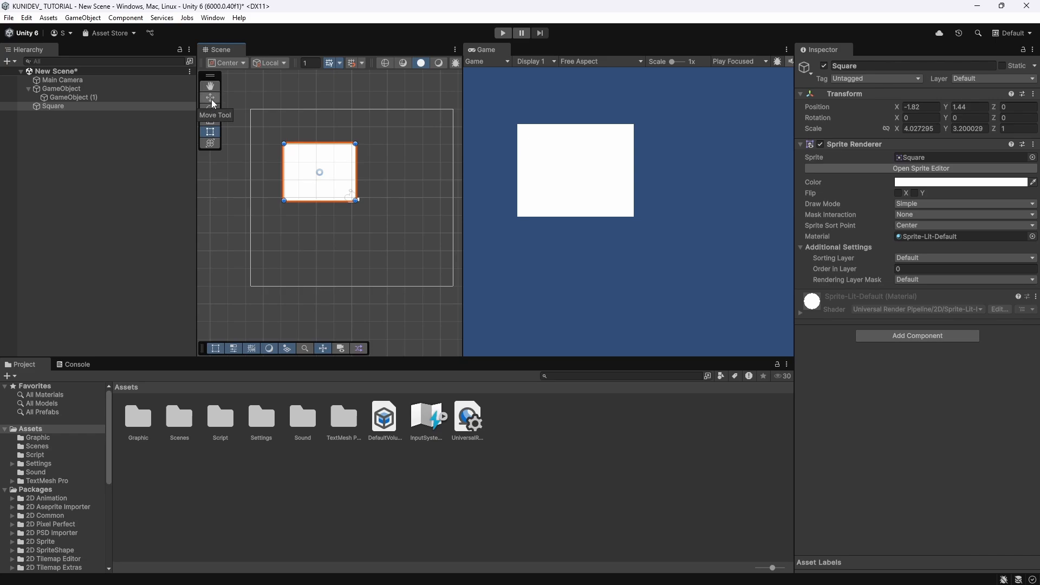
# Move the square to about X -0.17, Y 1.65 and rotate it to about -31 degrees around Z
pyautogui.click(211, 99)
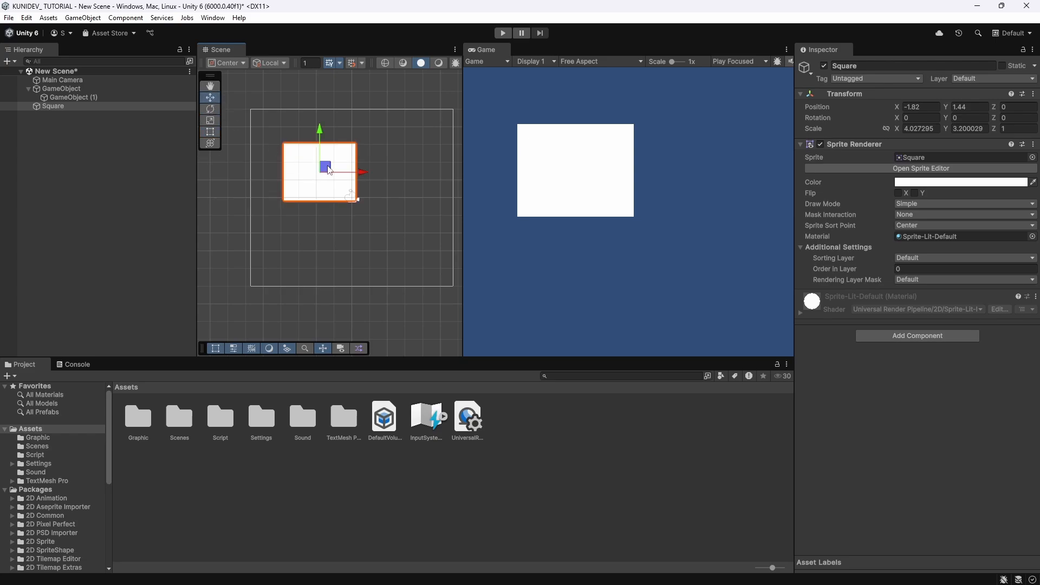
pyautogui.moveTo(324, 167); pyautogui.dragTo(234, 140)
pyautogui.click(210, 109)
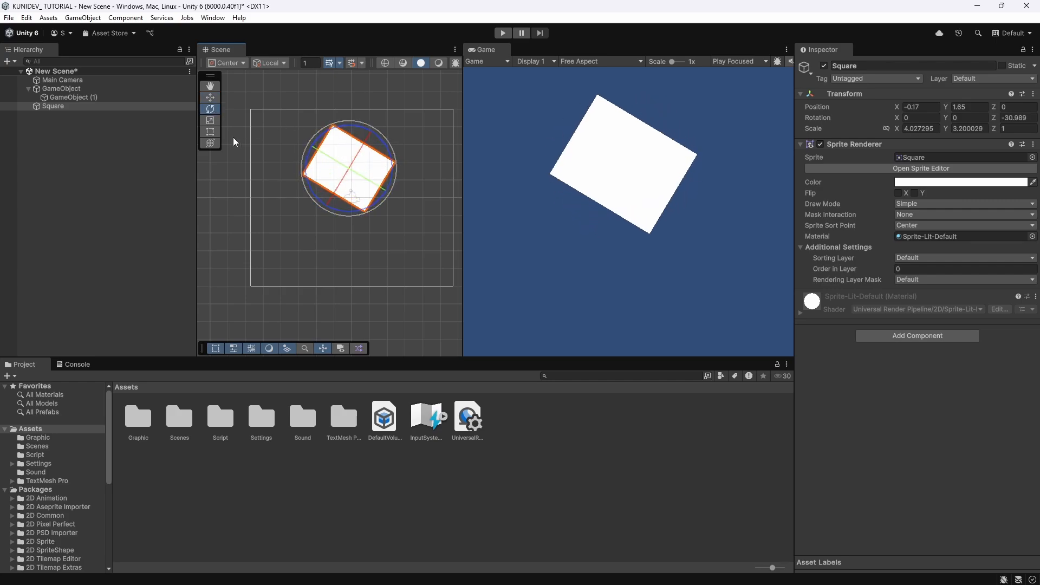
# Rescale and reposition the square with the Scale, Rect and Transform tools to about 3.51 by 2.41 at X -2.66, Y -1.41
pyautogui.click(210, 120)
pyautogui.moveTo(371, 132); pyautogui.dragTo(394, 196)
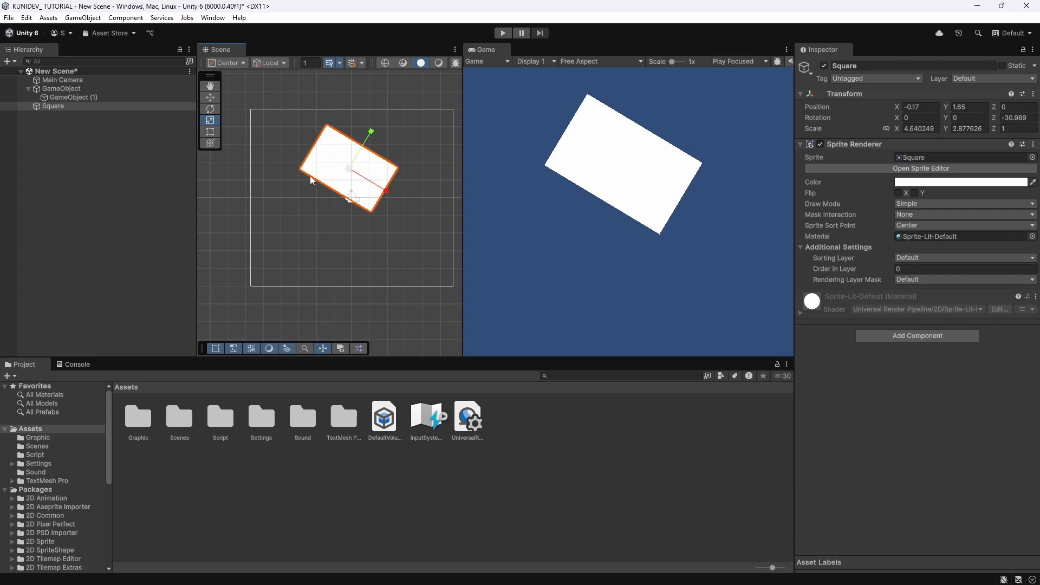
pyautogui.press('t')
pyautogui.moveTo(395, 169); pyautogui.dragTo(336, 179)
pyautogui.click(210, 143)
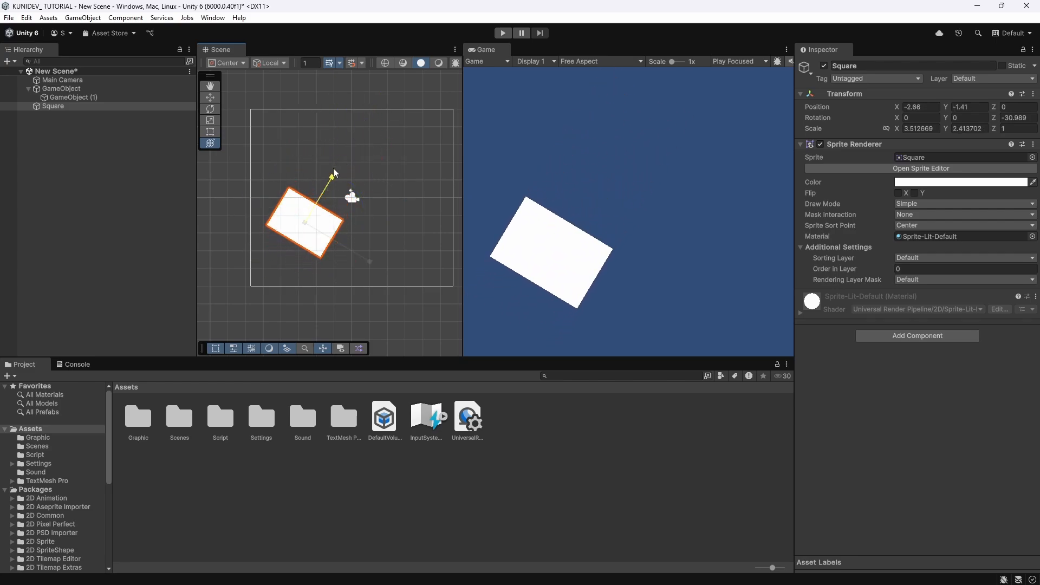
# Examine the Scene view around the square and the camera frame with the View tool, at both close and distant zoom levels
pyautogui.click(210, 86)
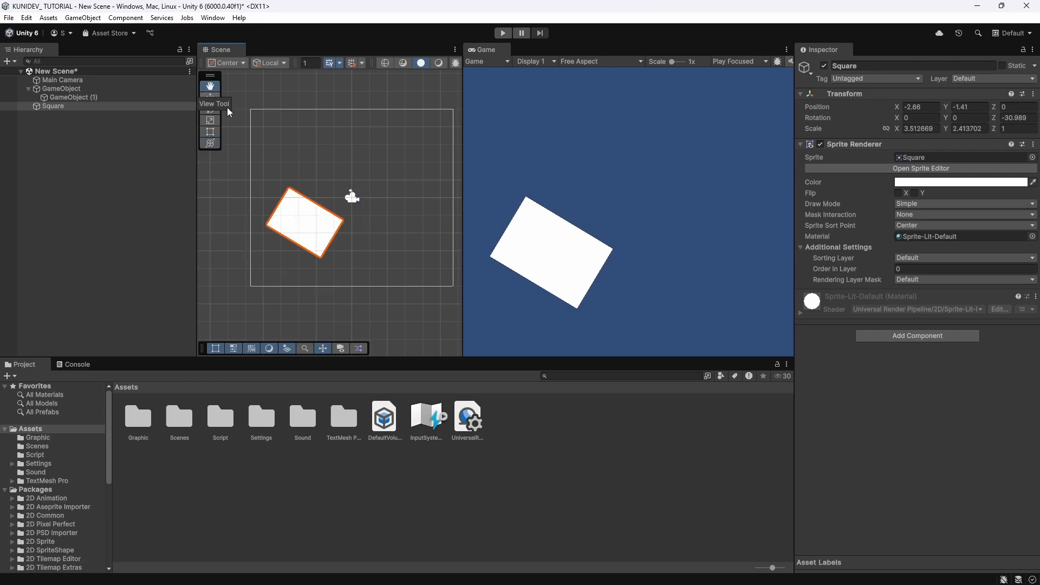
pyautogui.moveTo(312, 222); pyautogui.dragTo(313, 224)
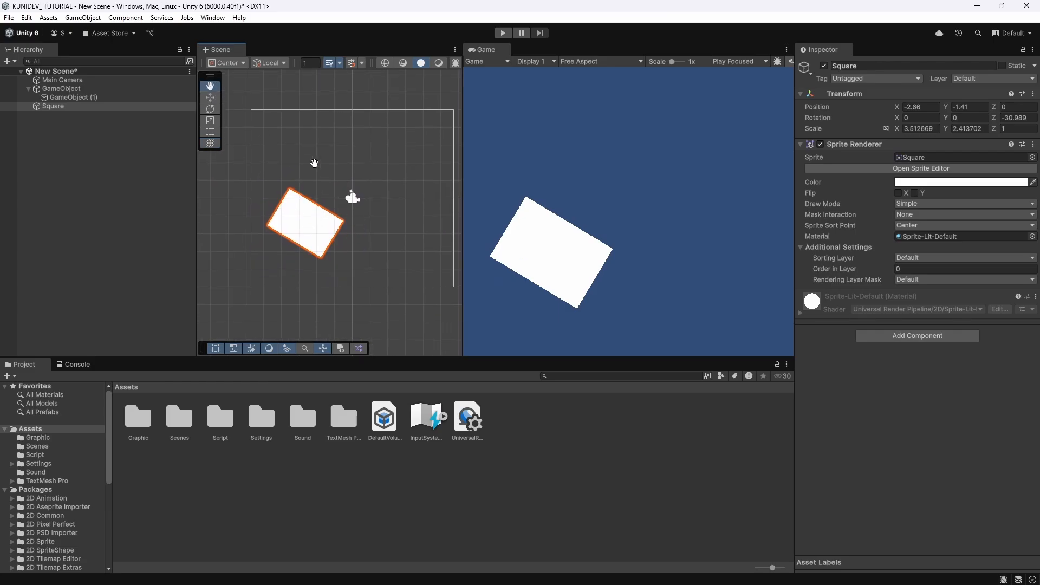
pyautogui.moveTo(314, 163); pyautogui.dragTo(263, 163)
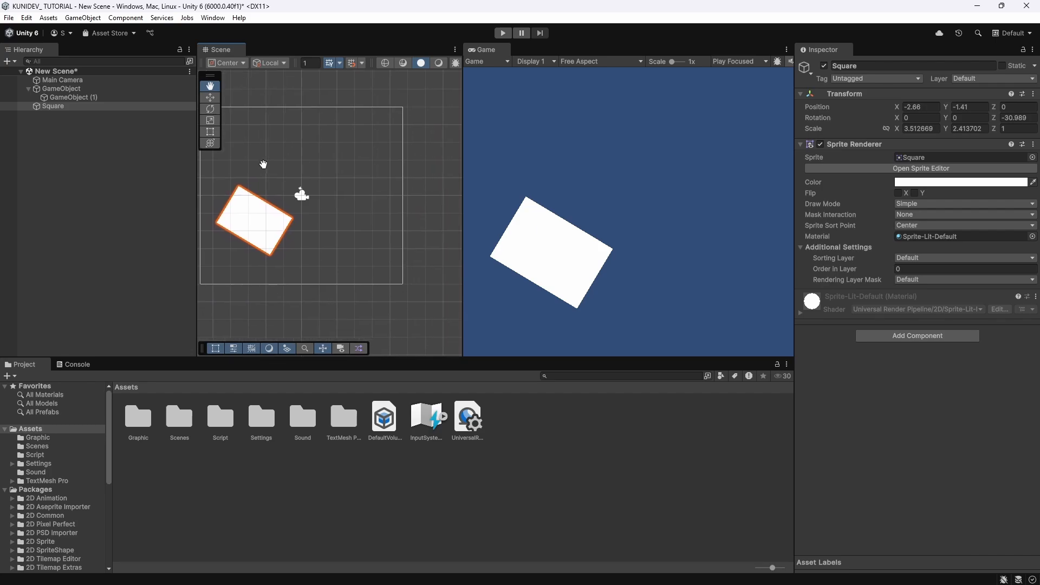
pyautogui.moveTo(332, 162); pyautogui.dragTo(347, 143)
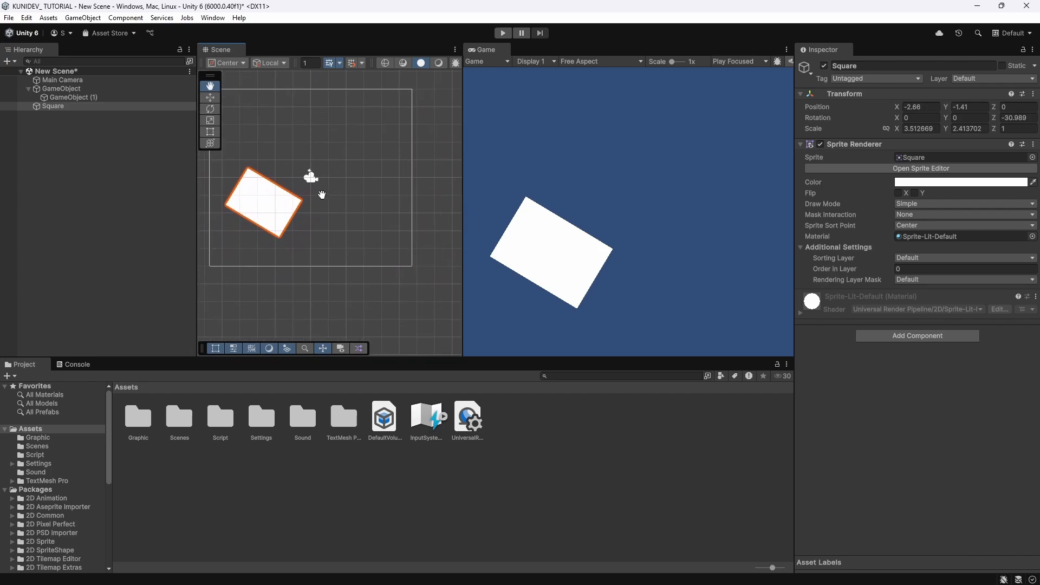
pyautogui.scroll(5, 321, 194)
pyautogui.scroll(-8, 319, 190)
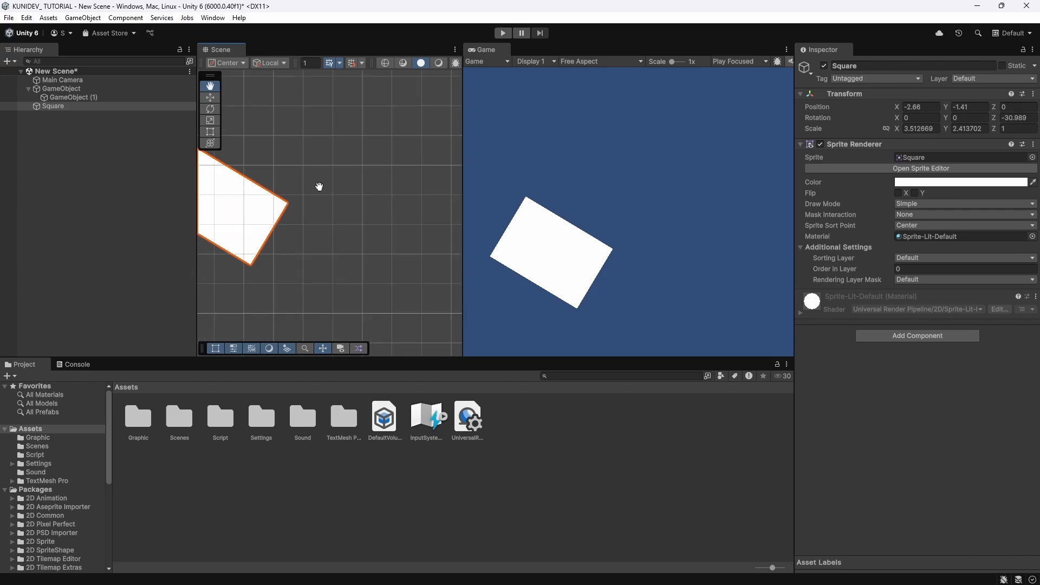
pyautogui.scroll(-3, 318, 187)
pyautogui.scroll(-1, 318, 187)
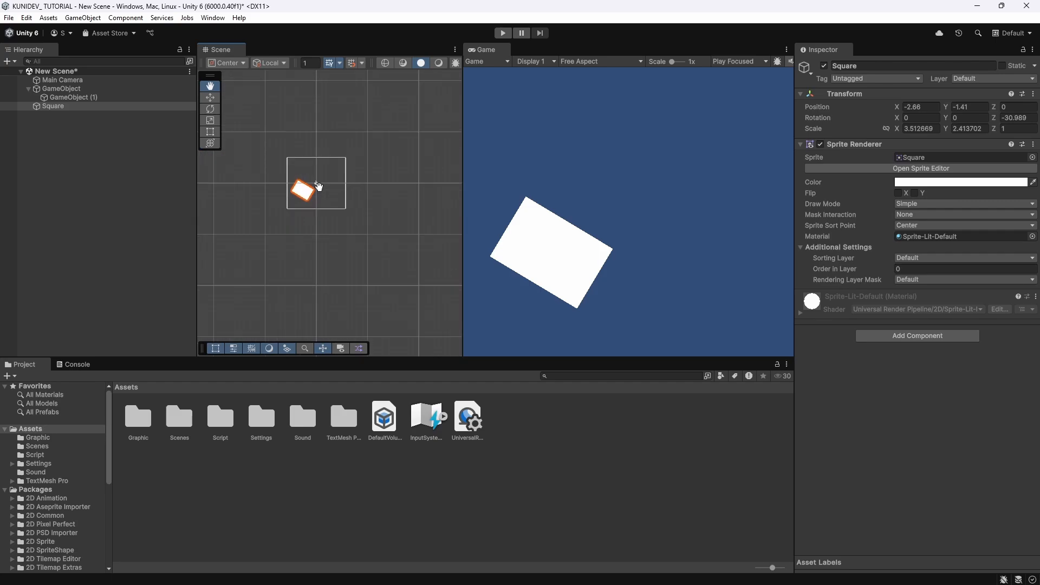
pyautogui.scroll(2, 319, 187)
pyautogui.scroll(-6, 318, 186)
pyautogui.scroll(8, 318, 186)
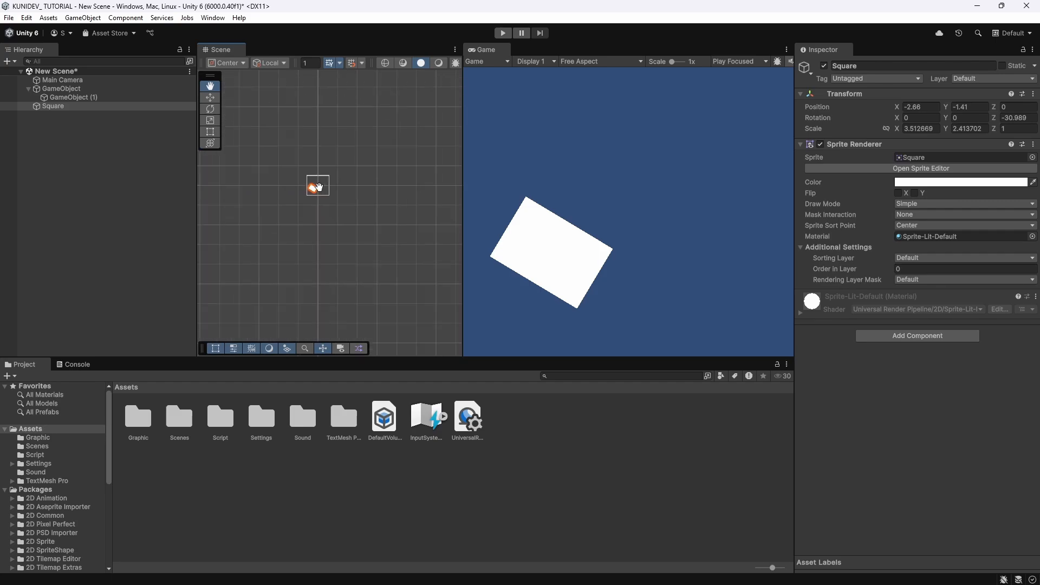
pyautogui.scroll(4, 319, 186)
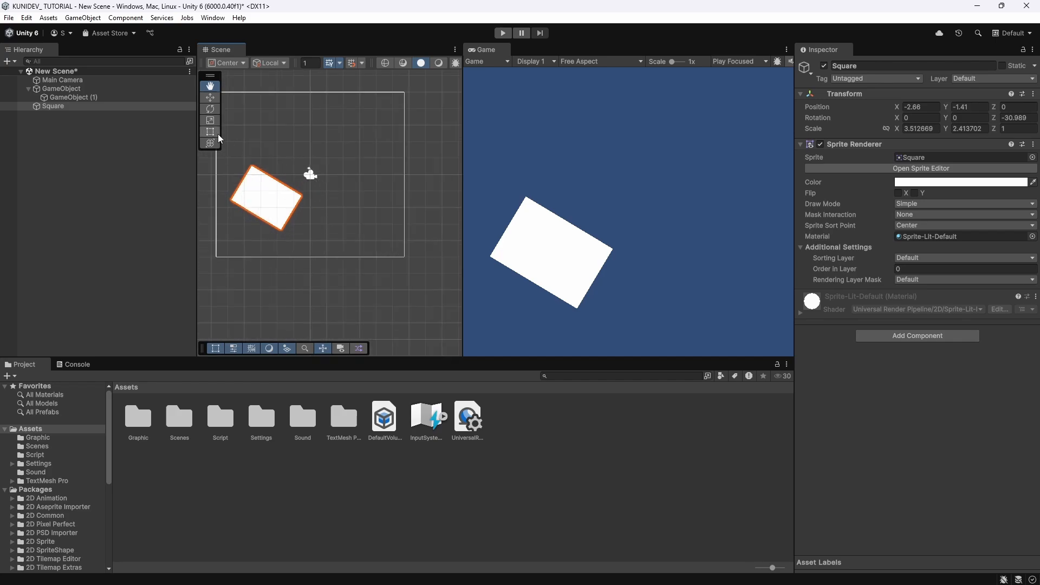
# Move the rotated square to about X 0.56, Y 1.16 with the Move tool
pyautogui.click(210, 97)
pyautogui.moveTo(267, 199); pyautogui.dragTo(329, 157)
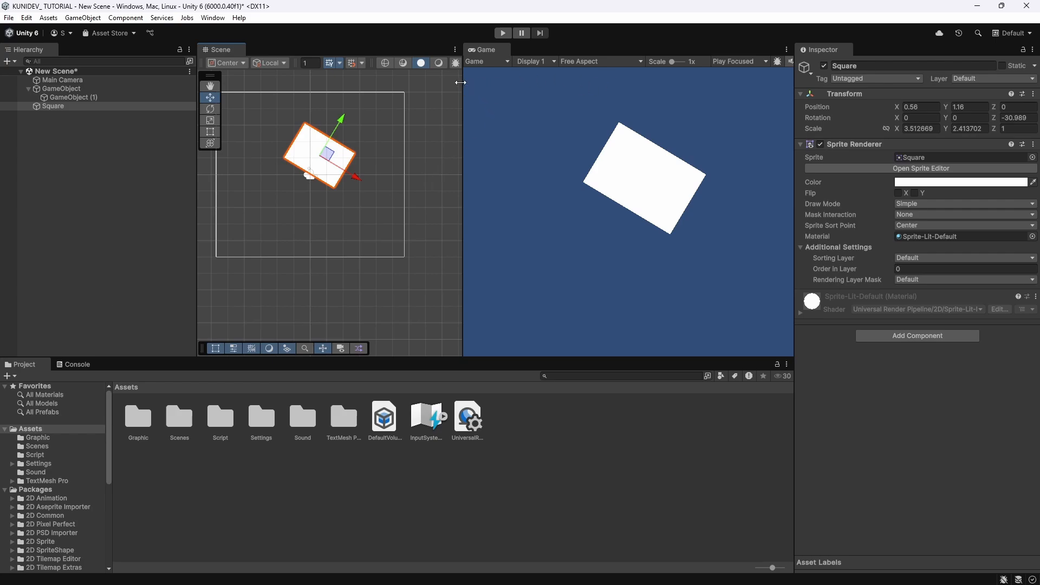
# Widen the Game view, and run the scene briefly in Play mode before stopping it
pyautogui.moveTo(463, 81); pyautogui.dragTo(423, 91)
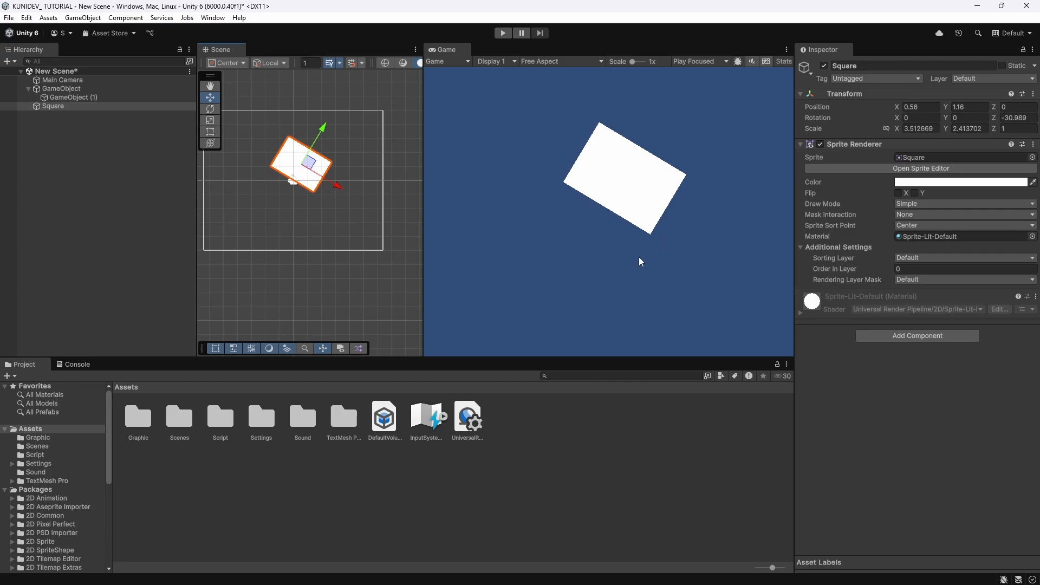
pyautogui.click(502, 36)
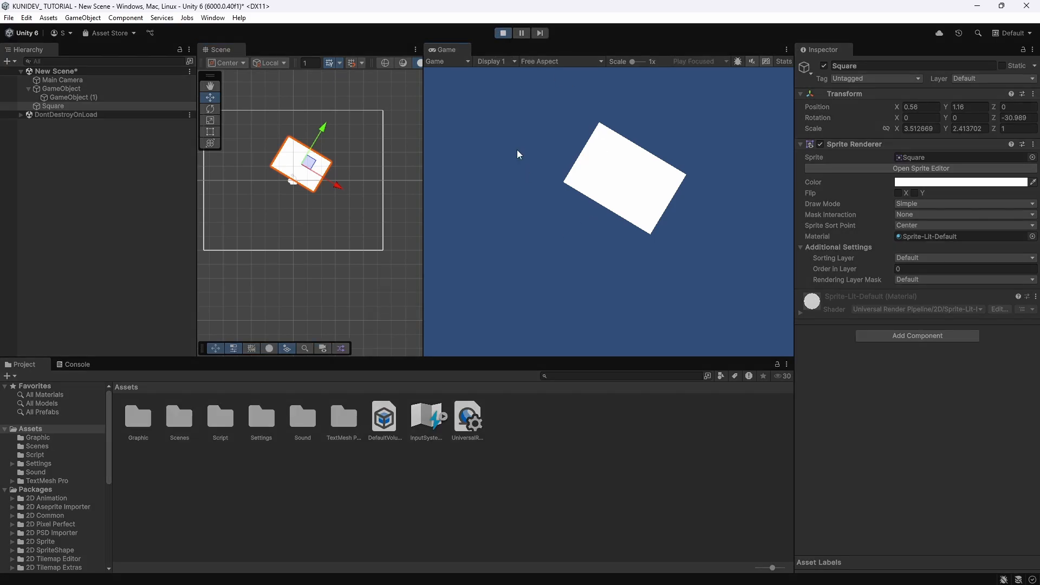
pyautogui.click(504, 34)
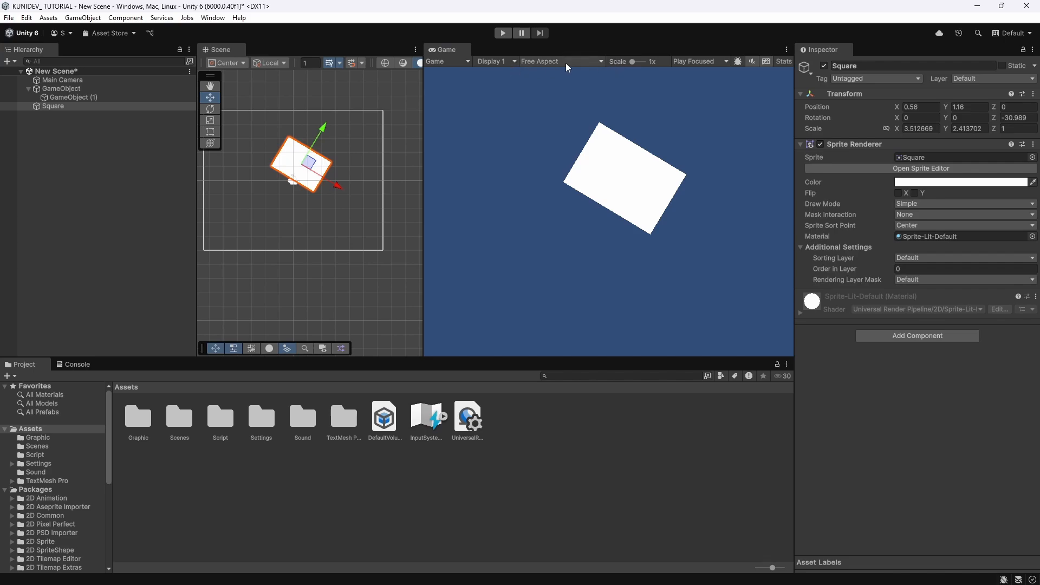
# Try the Full HD (1920x1080), QHD (2560x1440) and 4K UHD (3840x2160) resolutions in the Game view
pyautogui.click(601, 63)
pyautogui.click(573, 125)
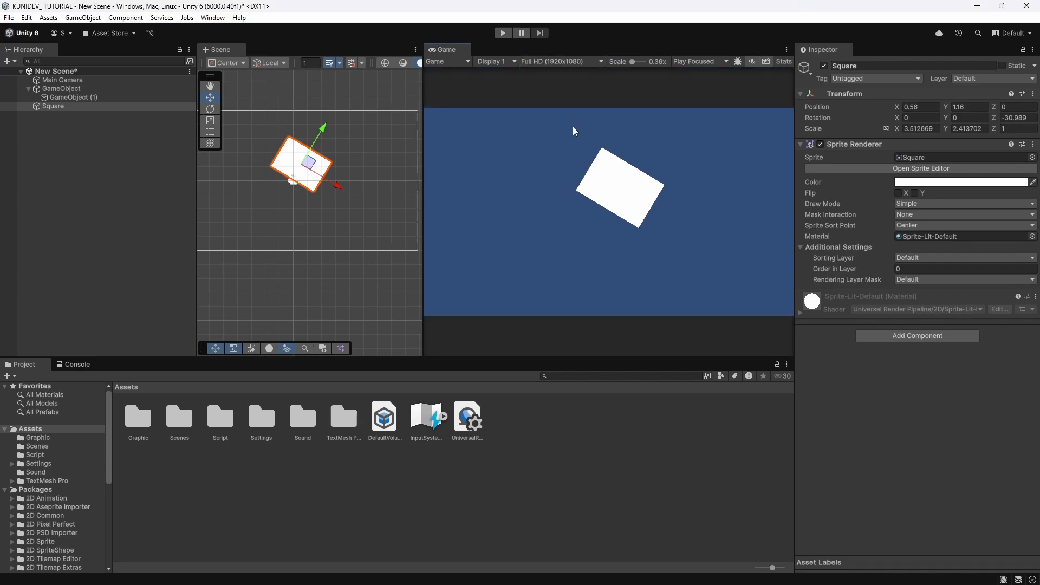
pyautogui.click(603, 62)
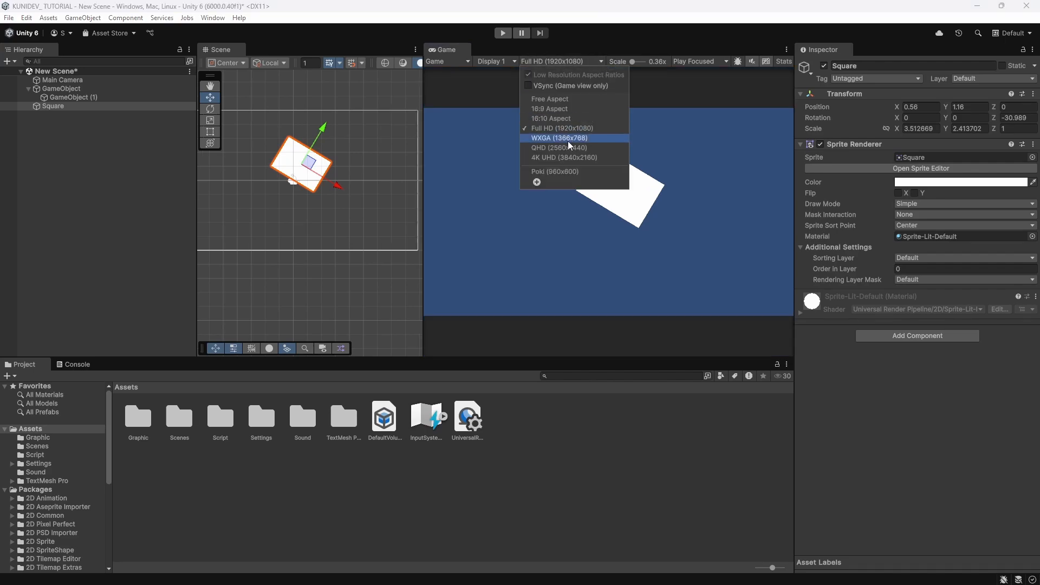
pyautogui.click(571, 148)
pyautogui.click(600, 64)
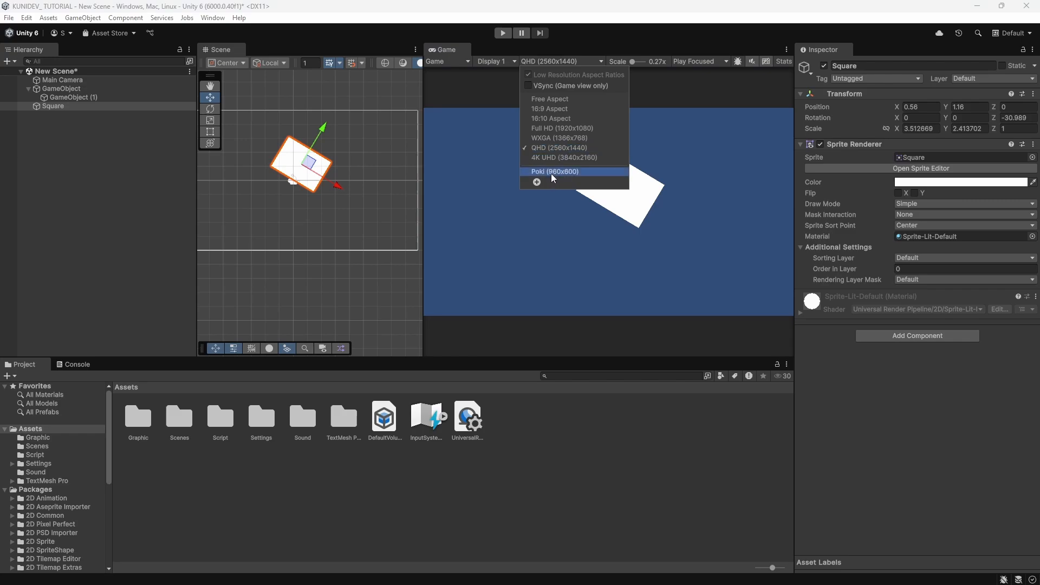
pyautogui.click(554, 158)
# Add a fixed Game view resolution labelled 900 with a width of 900 and a height of 600, and use it
pyautogui.click(600, 62)
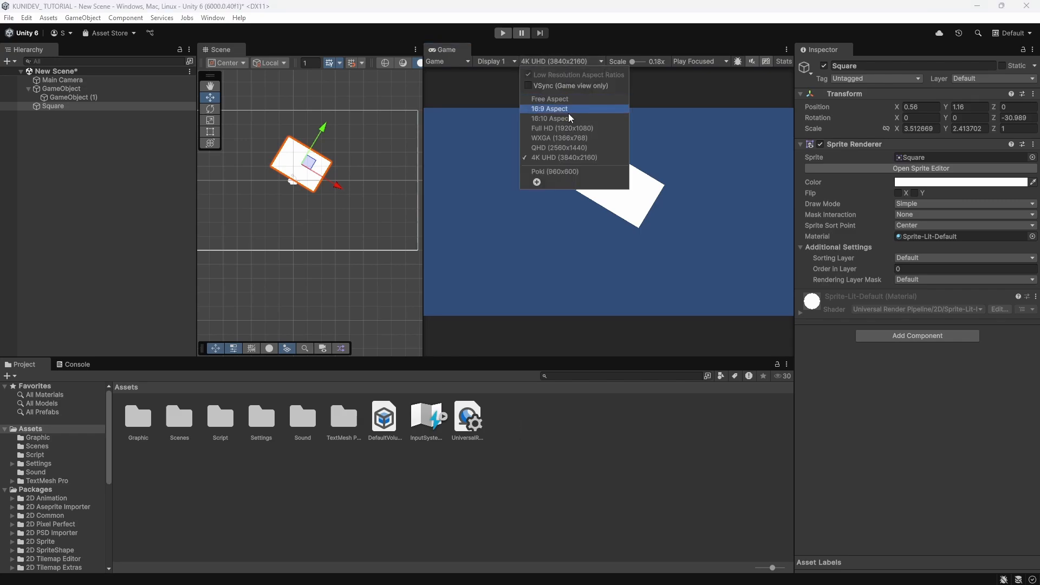
pyautogui.click(537, 182)
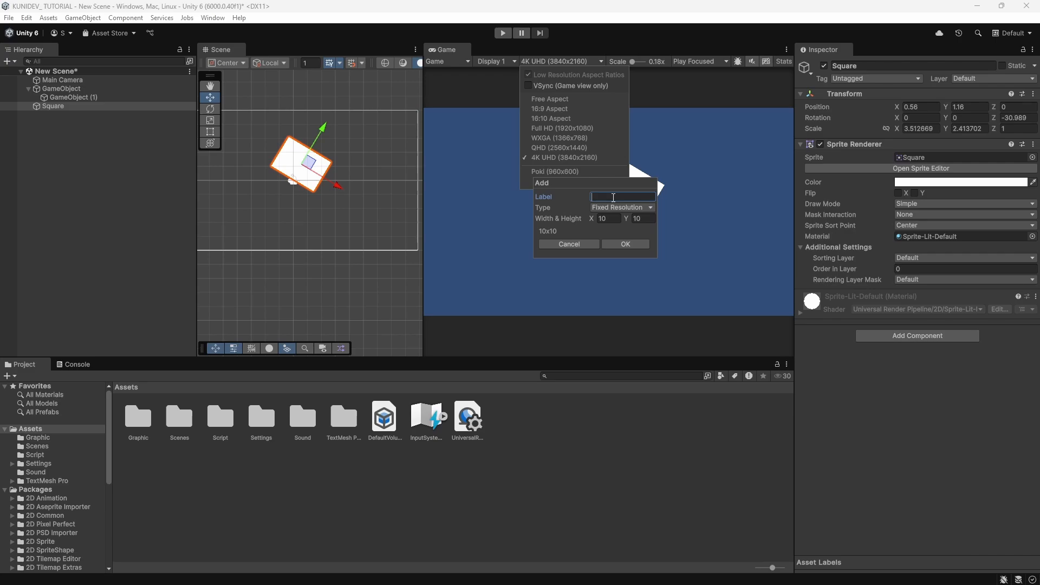
pyautogui.write('900')
pyautogui.click(613, 218)
pyautogui.write('900')
pyautogui.click(648, 217)
pyautogui.write('600')
pyautogui.click(632, 245)
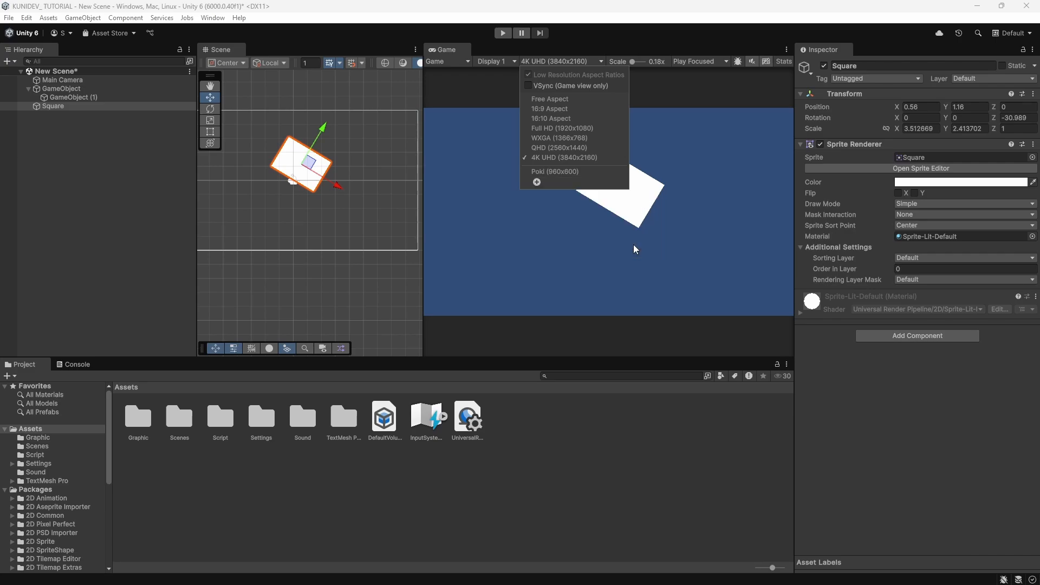
pyautogui.click(476, 138)
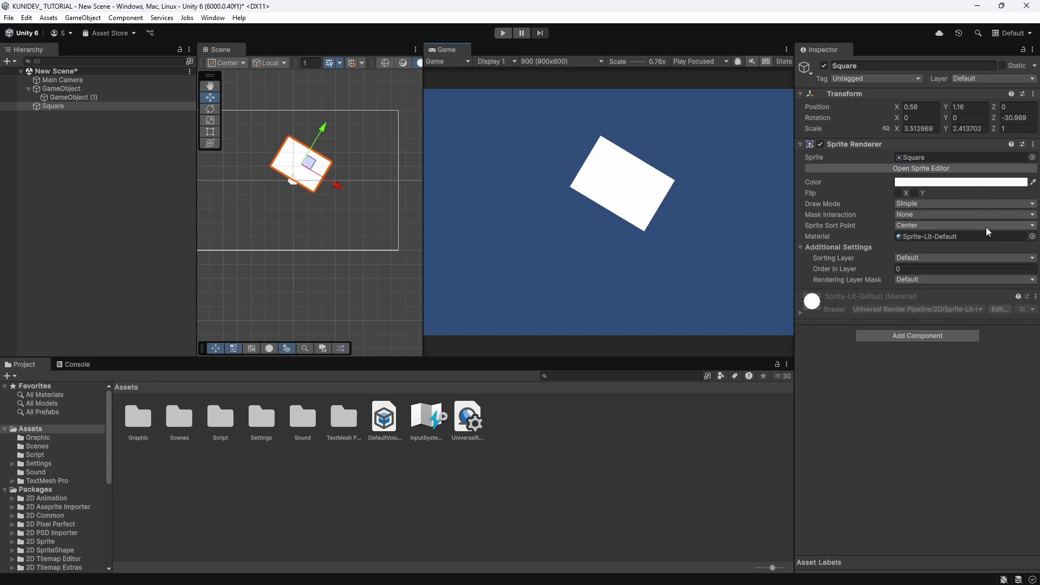
# Adjust the square's Transform to position X -0.14, Y 0.99 and rotation X 0.25, Y 1.06
pyautogui.click(54, 106)
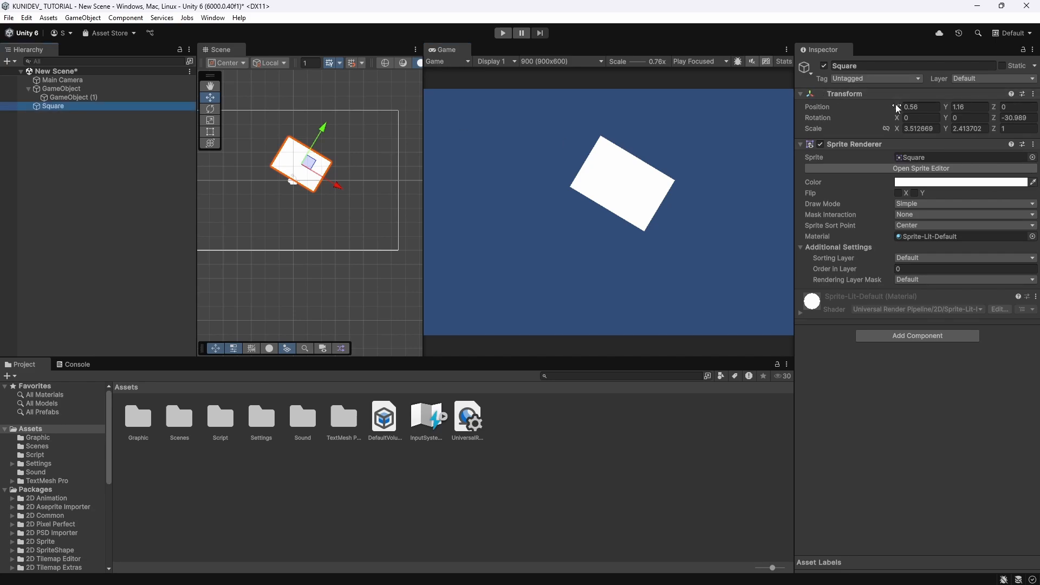
pyautogui.moveTo(896, 105); pyautogui.dragTo(866, 149)
pyautogui.click(921, 118)
pyautogui.write('14')
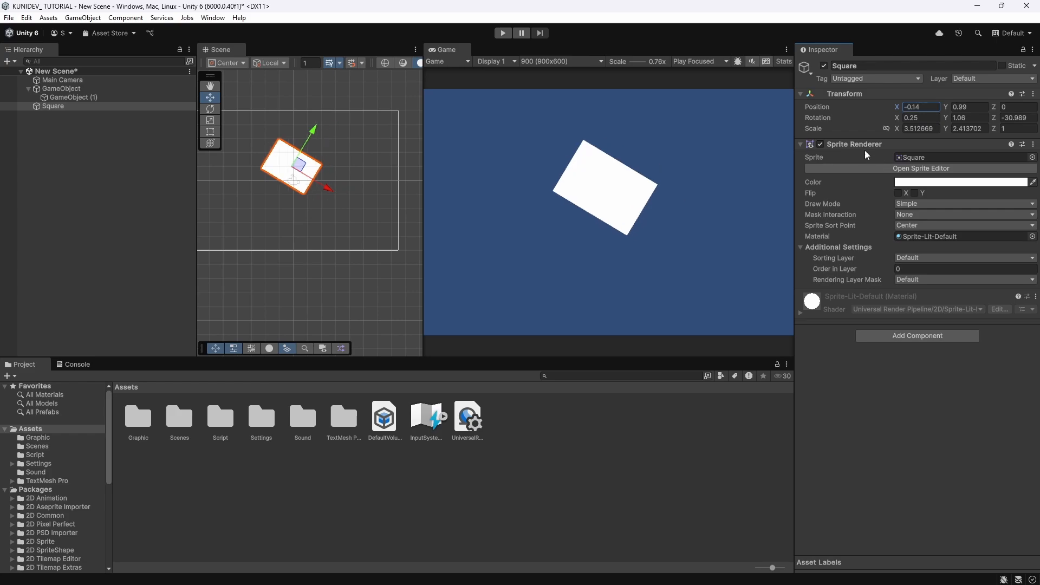
# Change the square's Sprite Renderer color to bright green (00FF04)
pyautogui.click(960, 182)
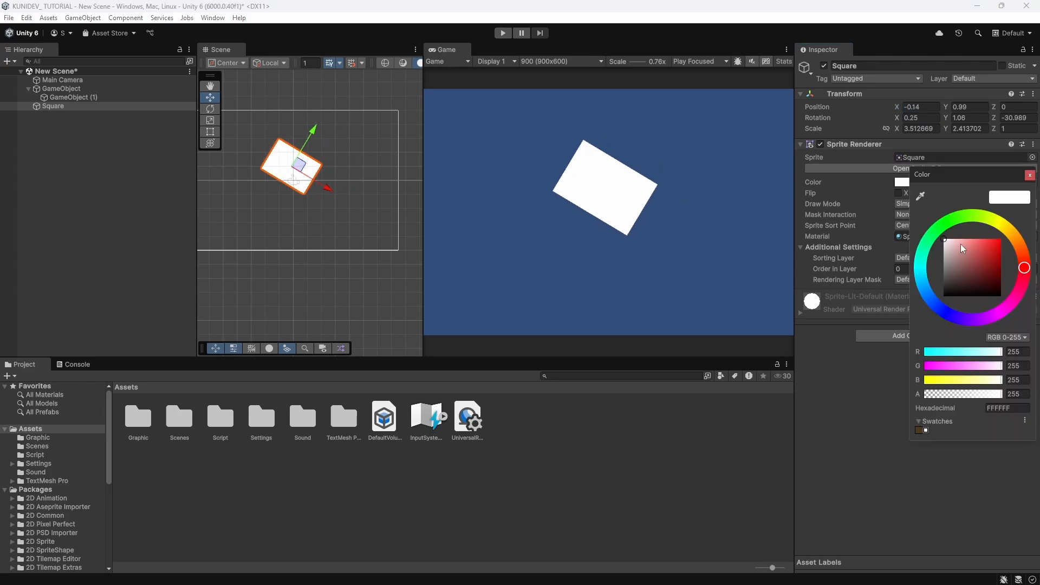
pyautogui.click(945, 222)
pyautogui.click(990, 245)
pyautogui.click(1000, 240)
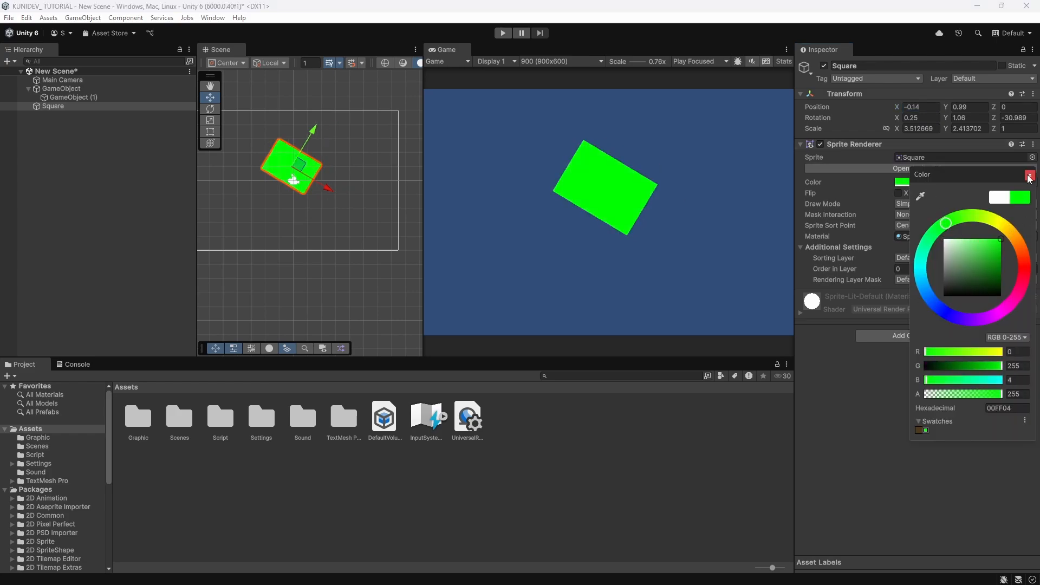
pyautogui.click(1030, 175)
# Set the square's Sprite Renderer color to orange (FF8000) and add a Box Collider 2D component to the square
pyautogui.click(937, 183)
pyautogui.click(1015, 242)
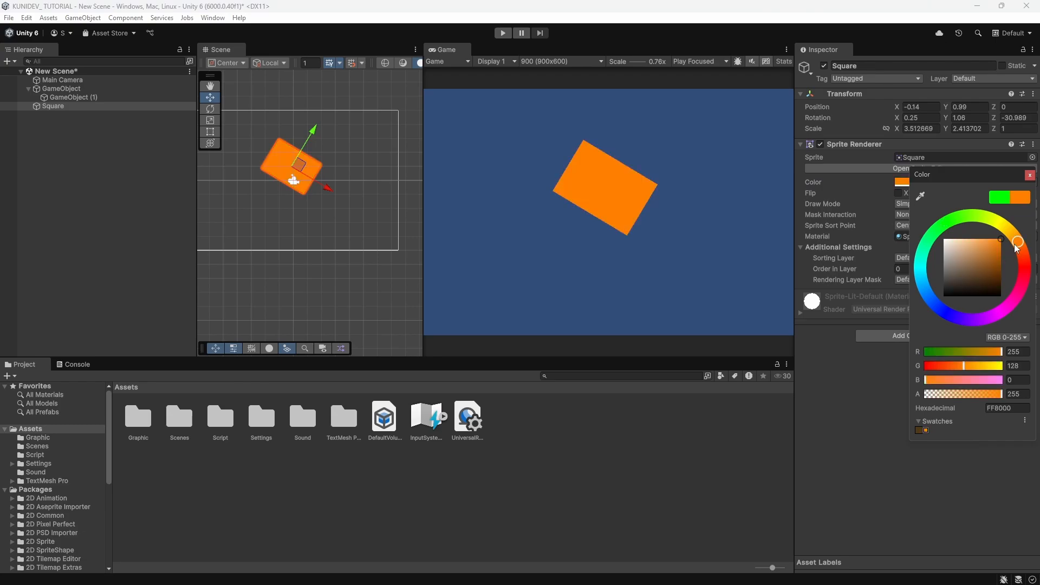
pyautogui.click(1030, 175)
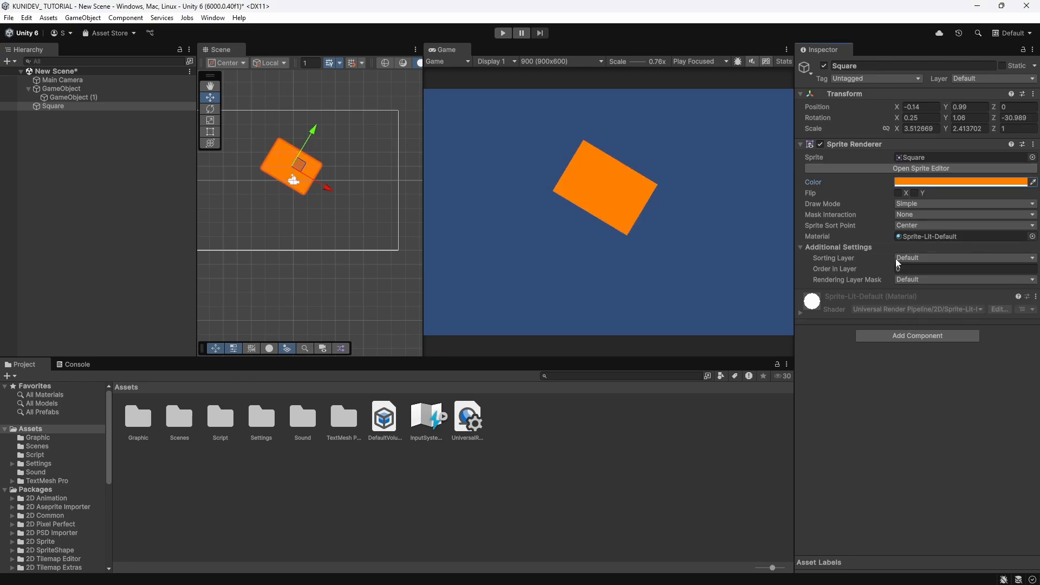
pyautogui.click(902, 336)
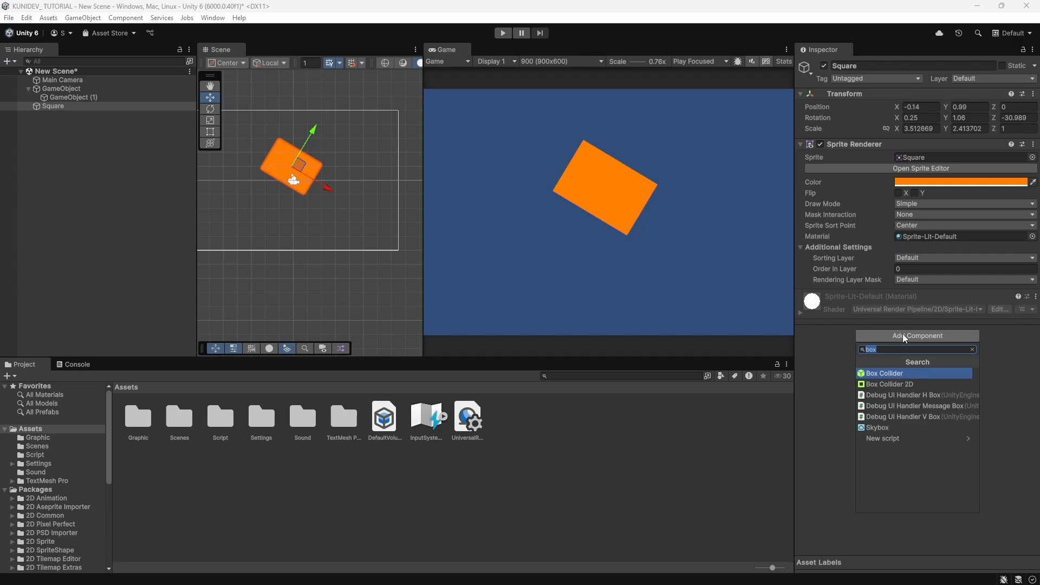
pyautogui.click(906, 388)
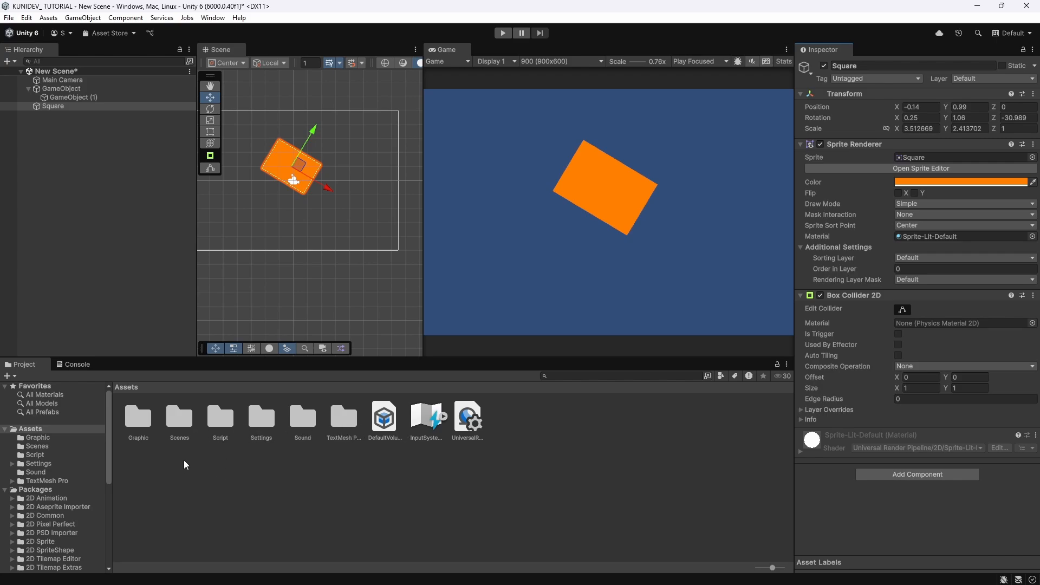
# Create a folder named Assets inside the project's root Assets folder and open it
pyautogui.rightClick(220, 487)
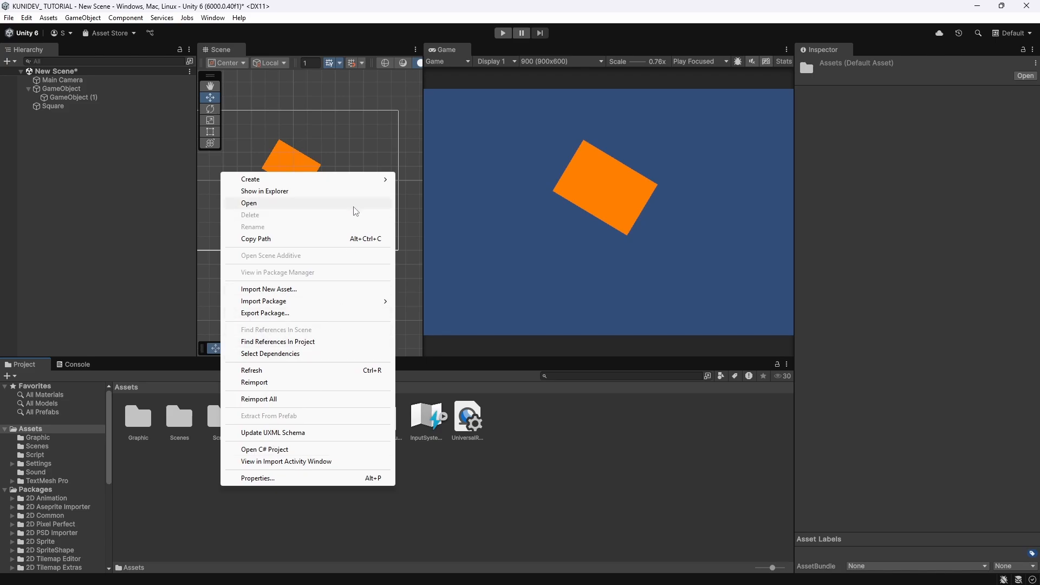
pyautogui.moveTo(367, 186)
pyautogui.click(438, 178)
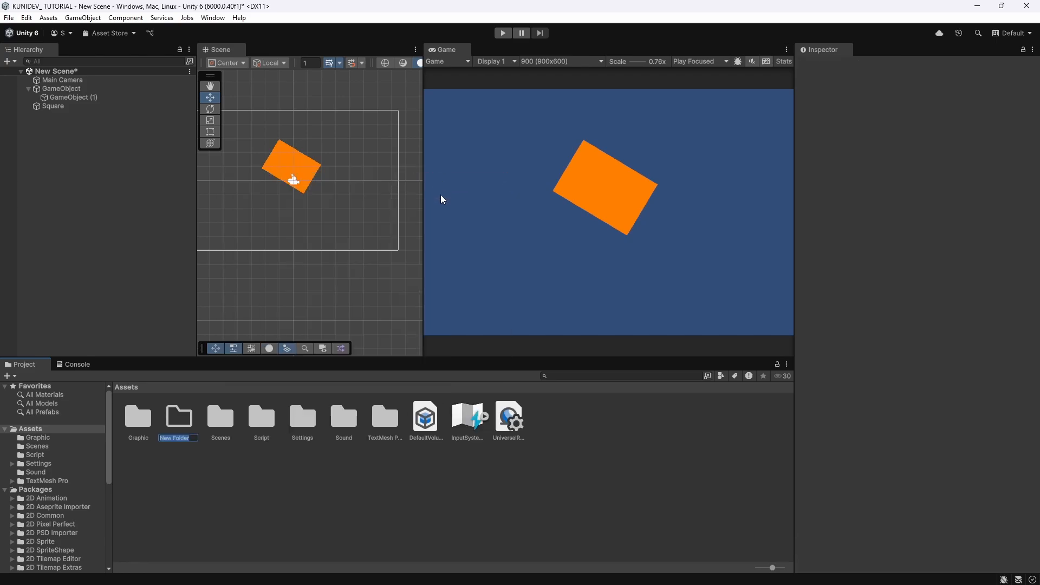
pyautogui.write('Assets')
pyautogui.press('Return')
pyautogui.doubleClick(147, 433)
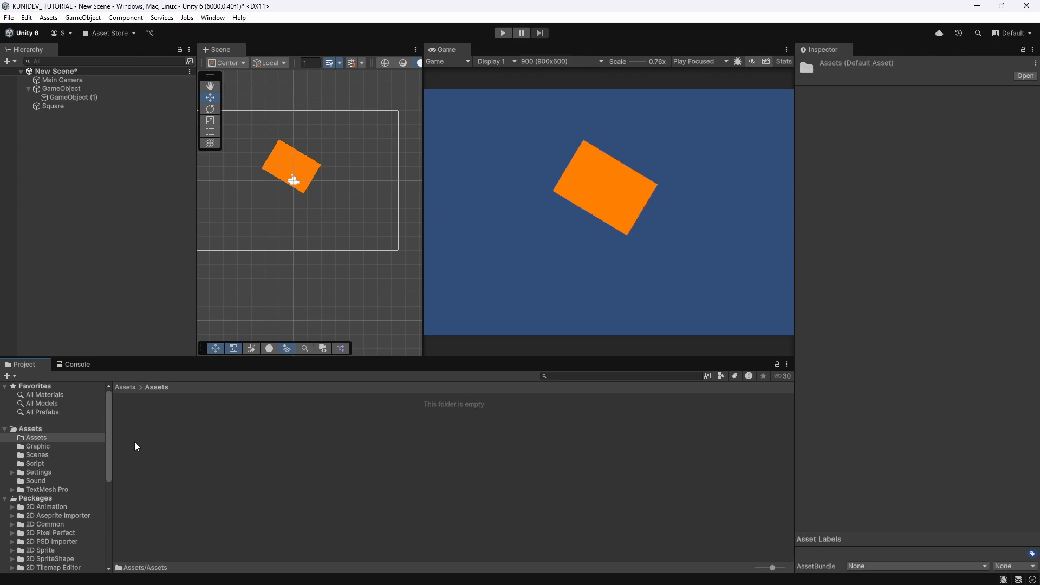
# Inspect the import settings of the Background, SLimer 10 and Fisquarium Logo small images in the Graphic folder
pyautogui.click(38, 447)
pyautogui.click(165, 424)
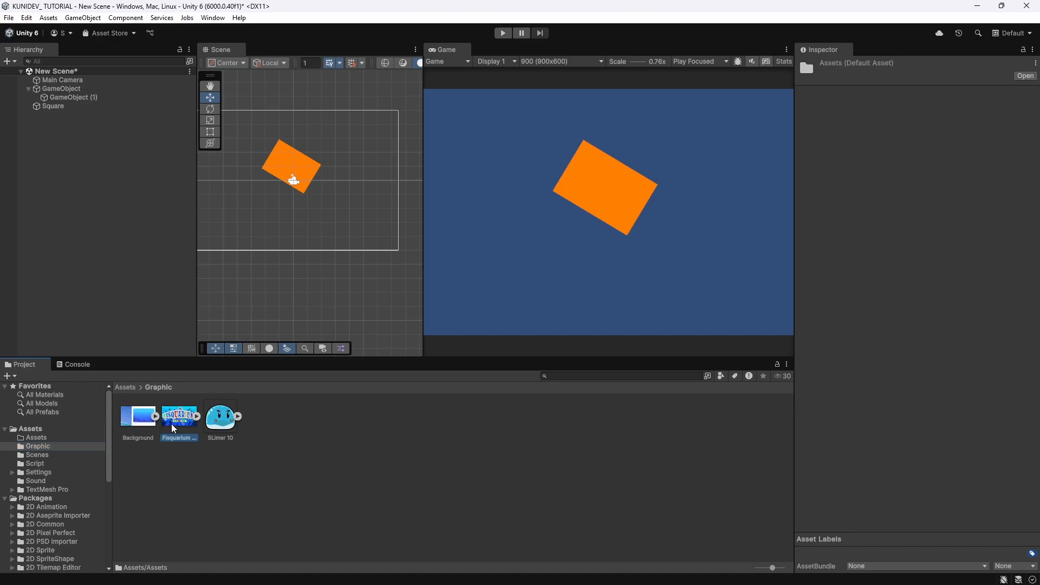
pyautogui.click(135, 420)
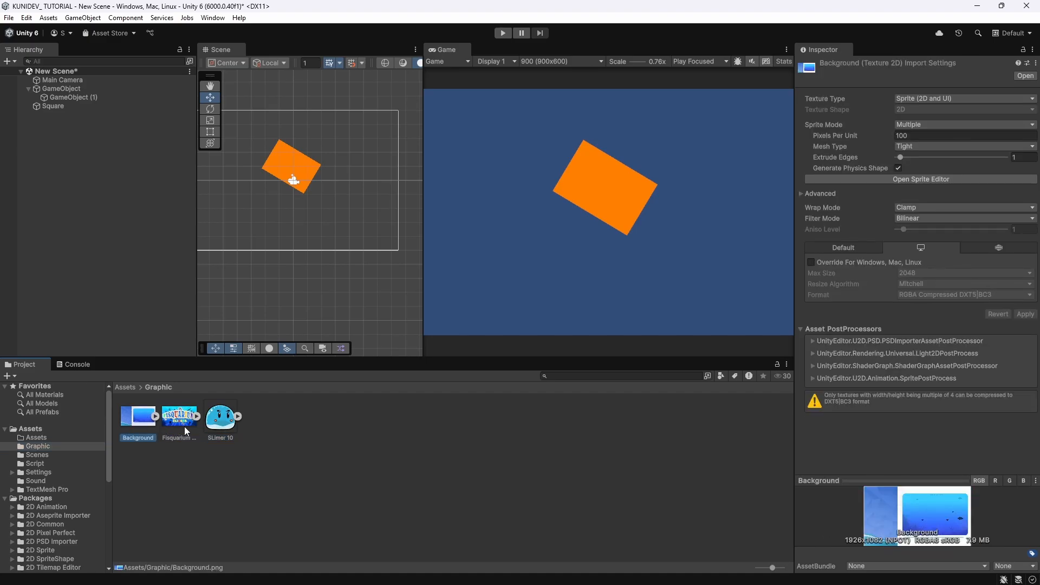
pyautogui.click(181, 422)
pyautogui.press('Right')
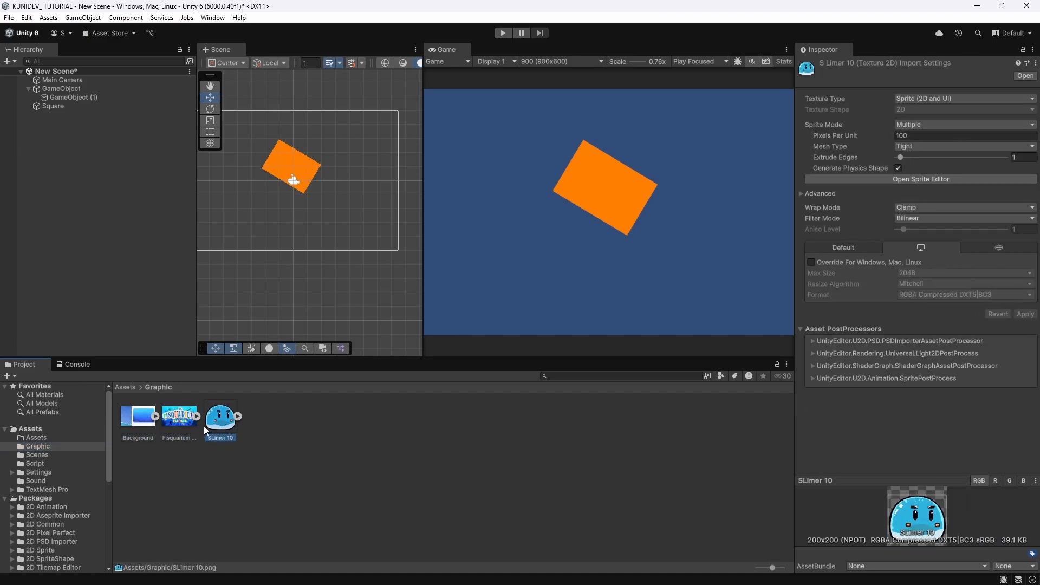
pyautogui.click(187, 430)
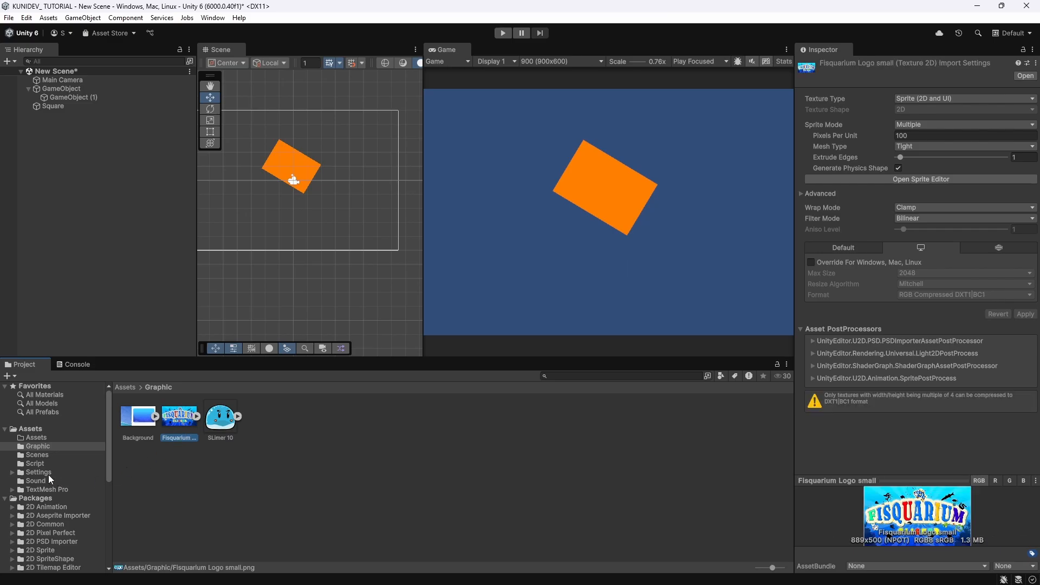
# Look through the project's Script, Sound, Assets, Graphic and Scenes folders, and check the Console
pyautogui.click(40, 465)
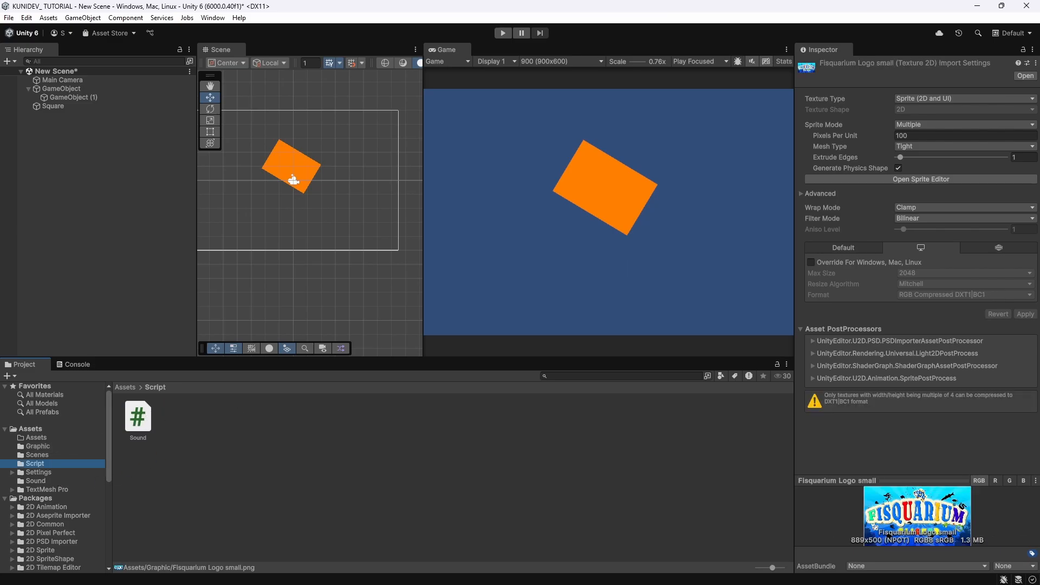
pyautogui.click(35, 481)
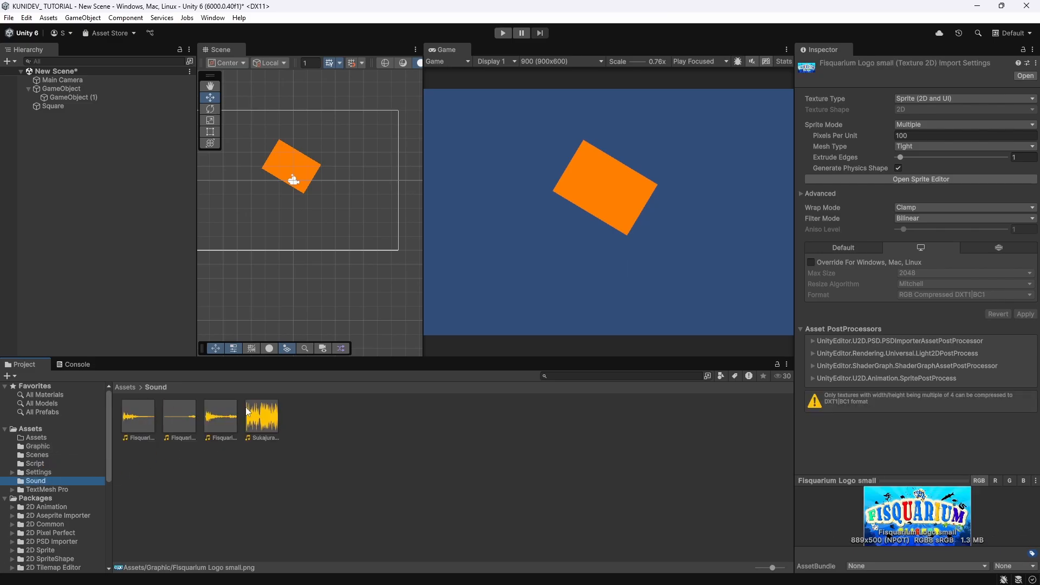
pyautogui.click(42, 437)
pyautogui.click(44, 446)
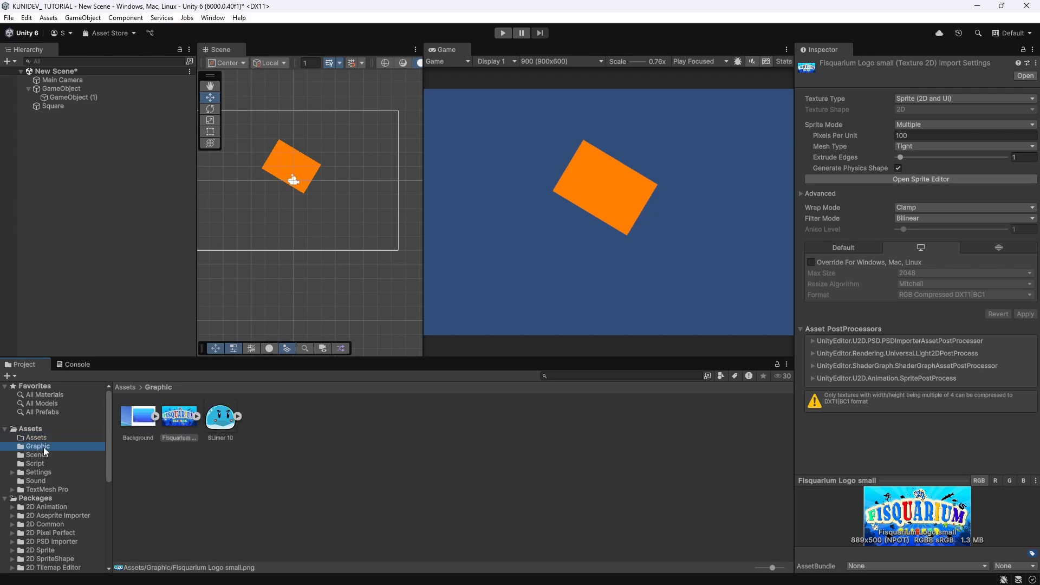
pyautogui.click(42, 455)
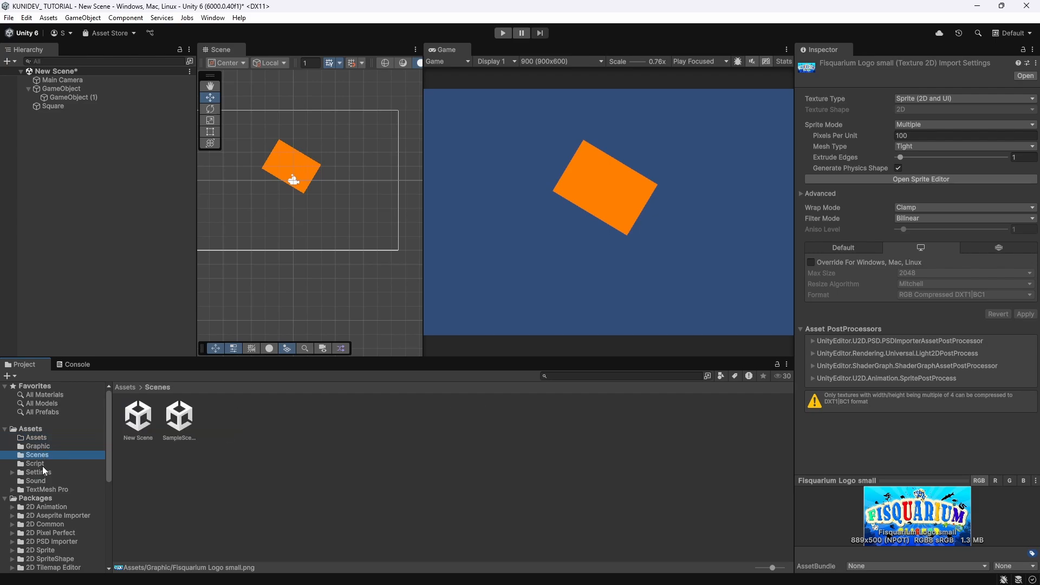
pyautogui.click(40, 465)
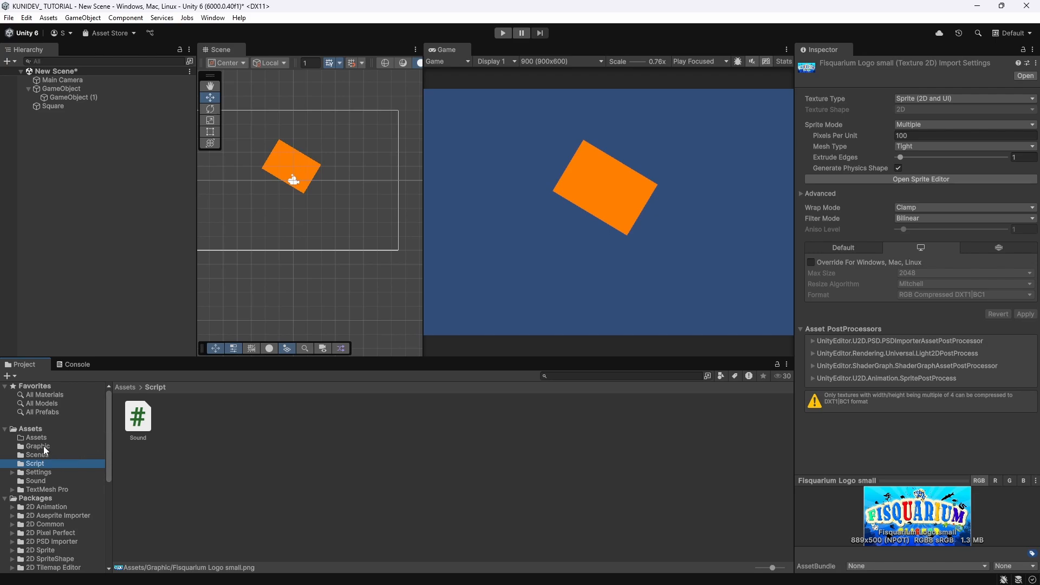
pyautogui.click(46, 446)
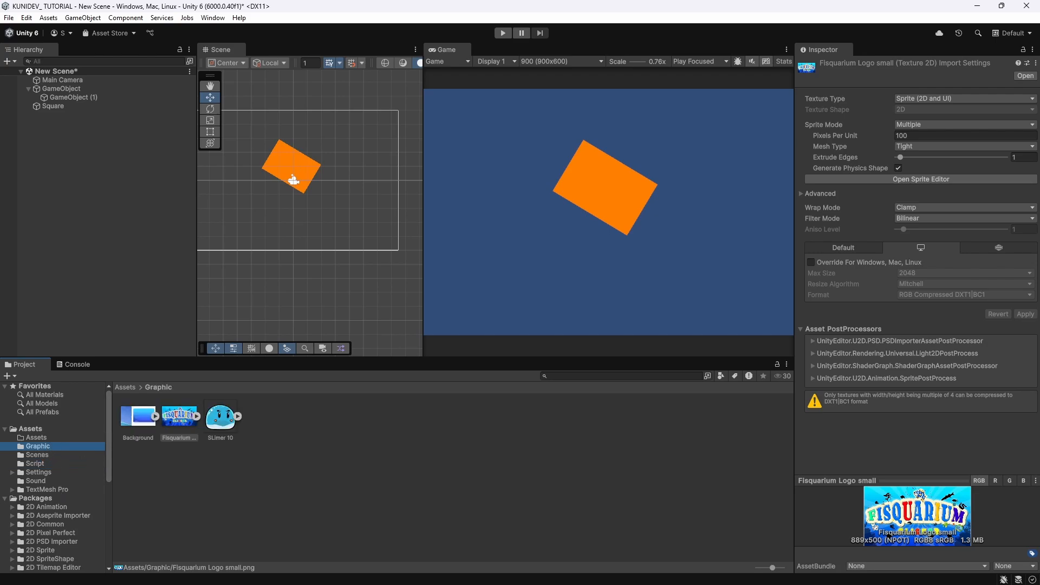
pyautogui.click(71, 368)
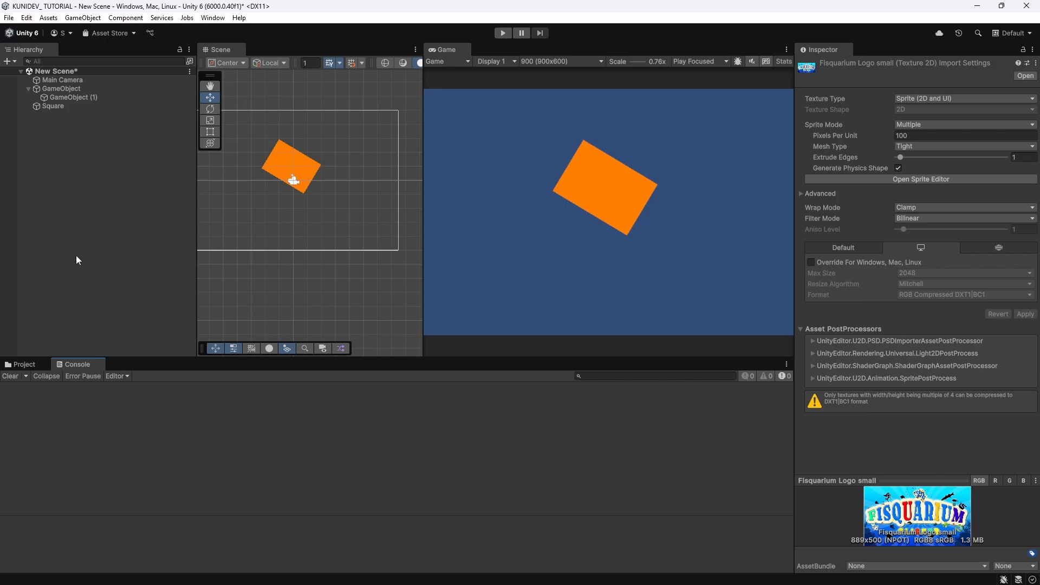
# Attach the Sound script from the Script folder to the square as a component
pyautogui.click(63, 105)
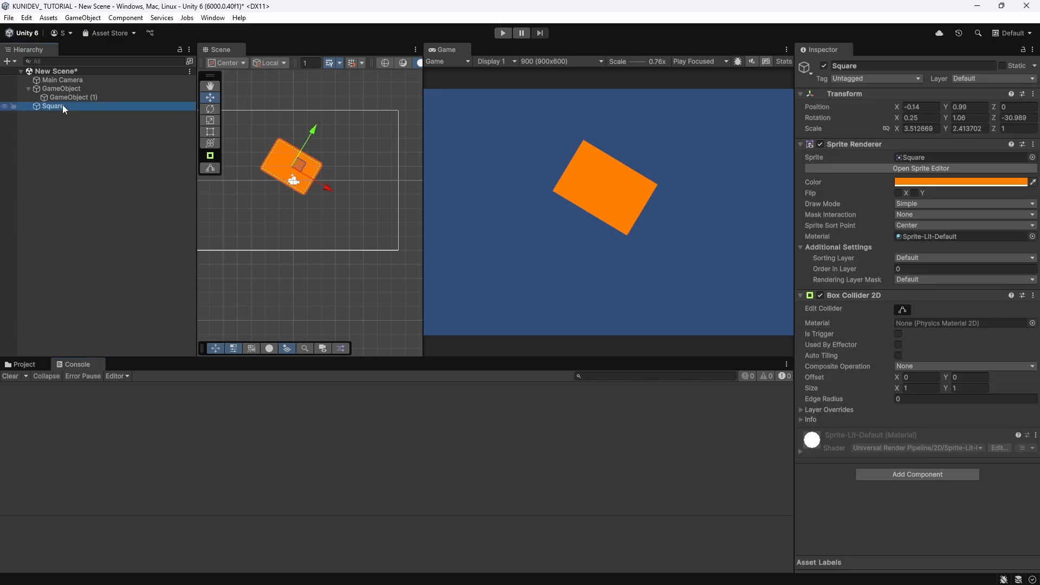
pyautogui.click(20, 363)
pyautogui.click(34, 464)
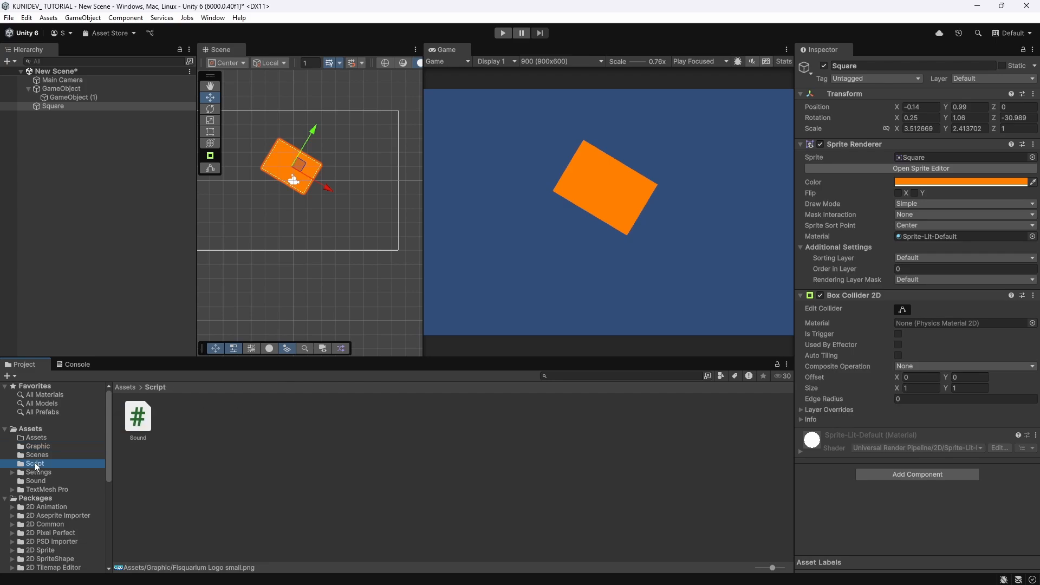
pyautogui.moveTo(138, 416); pyautogui.dragTo(880, 511)
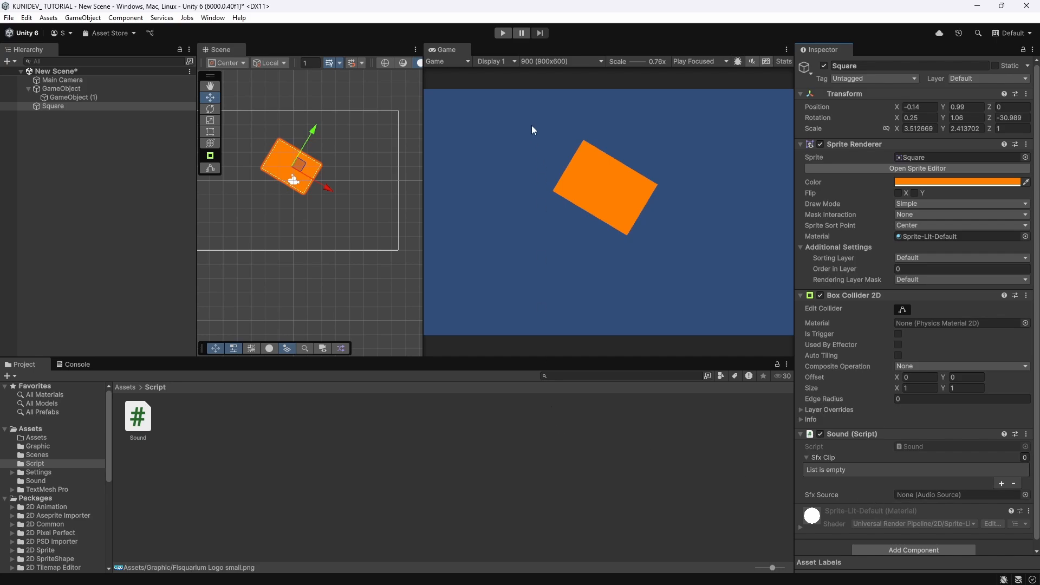
# Run the scene in Play mode and open the source line of the logged Console warning in Visual Studio
pyautogui.click(498, 34)
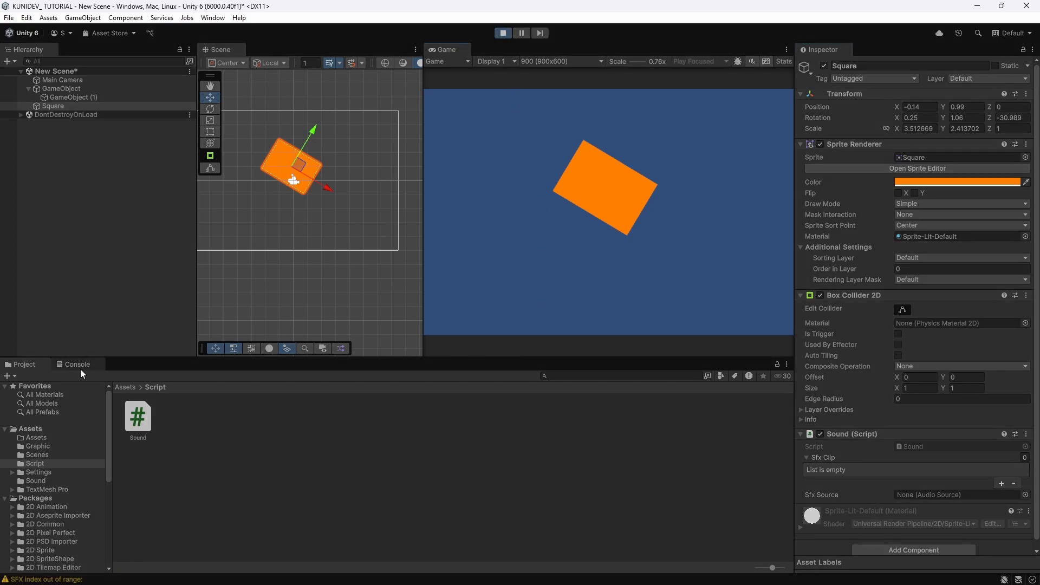
pyautogui.click(80, 367)
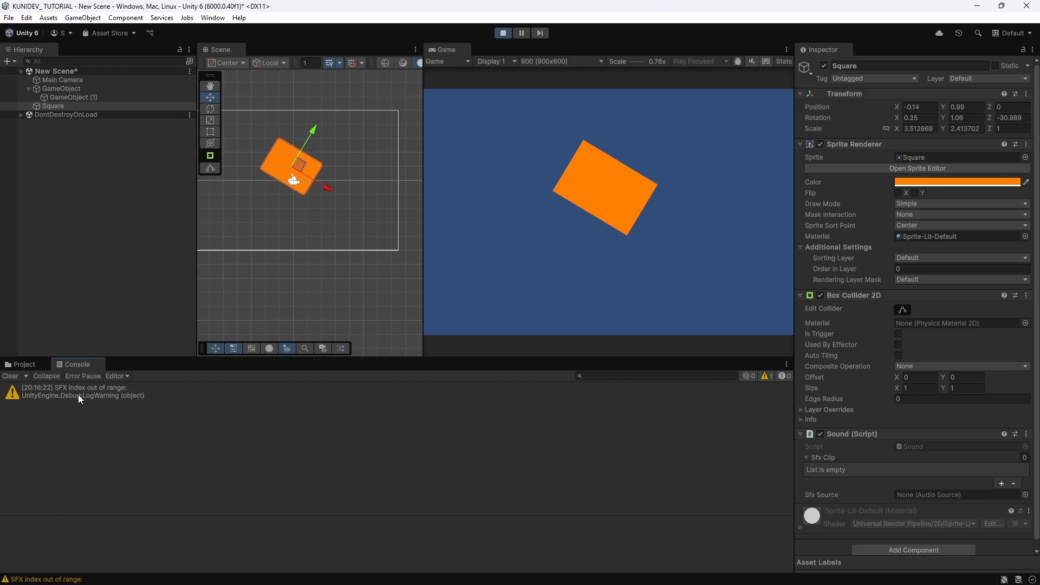
pyautogui.doubleClick(78, 394)
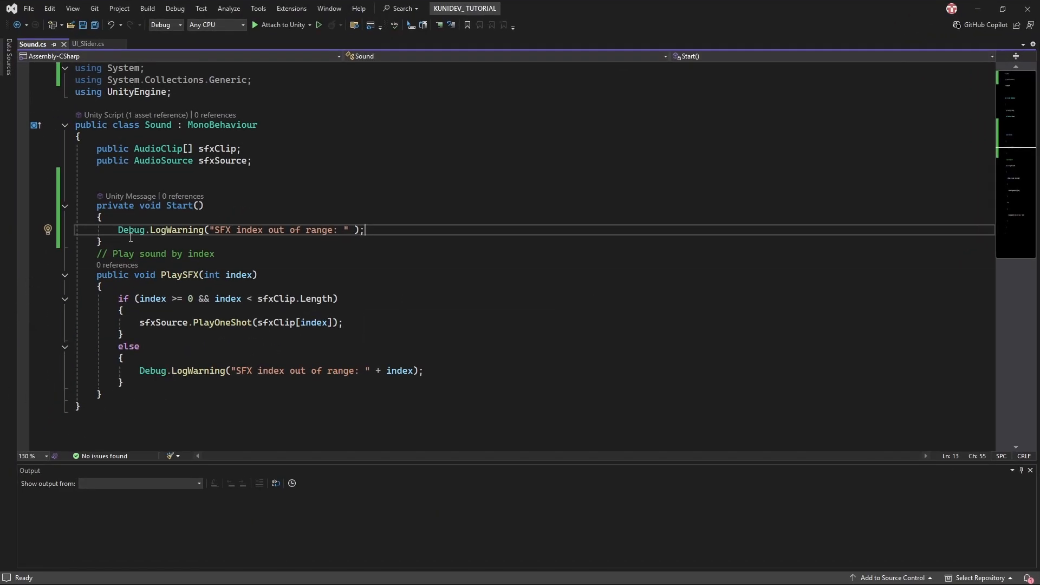
# Examine the Debug.LogWarning statement in the Sound script's Start method and return to Unity
pyautogui.moveTo(107, 229); pyautogui.dragTo(388, 235)
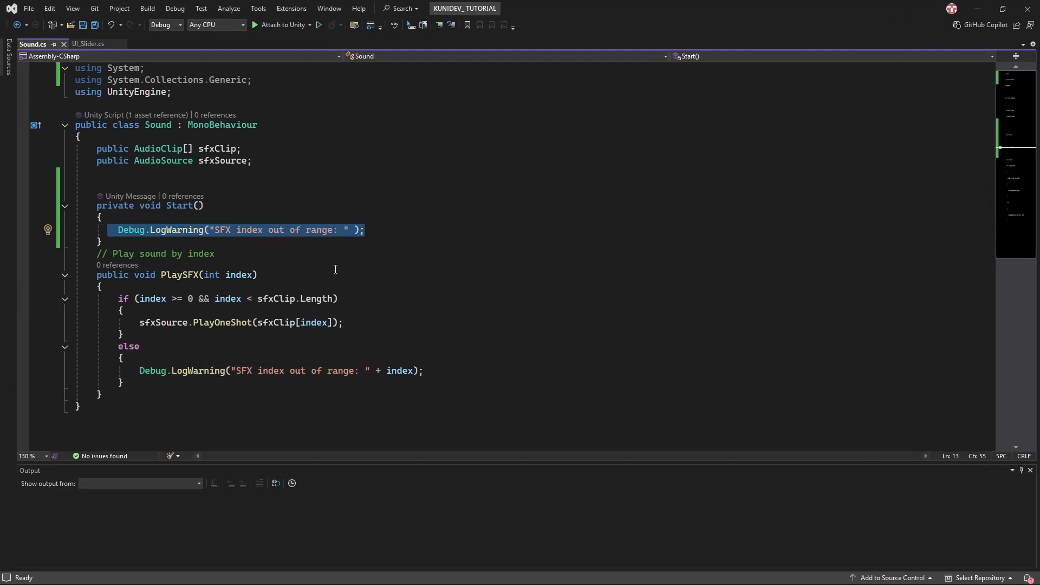
pyautogui.click(119, 231)
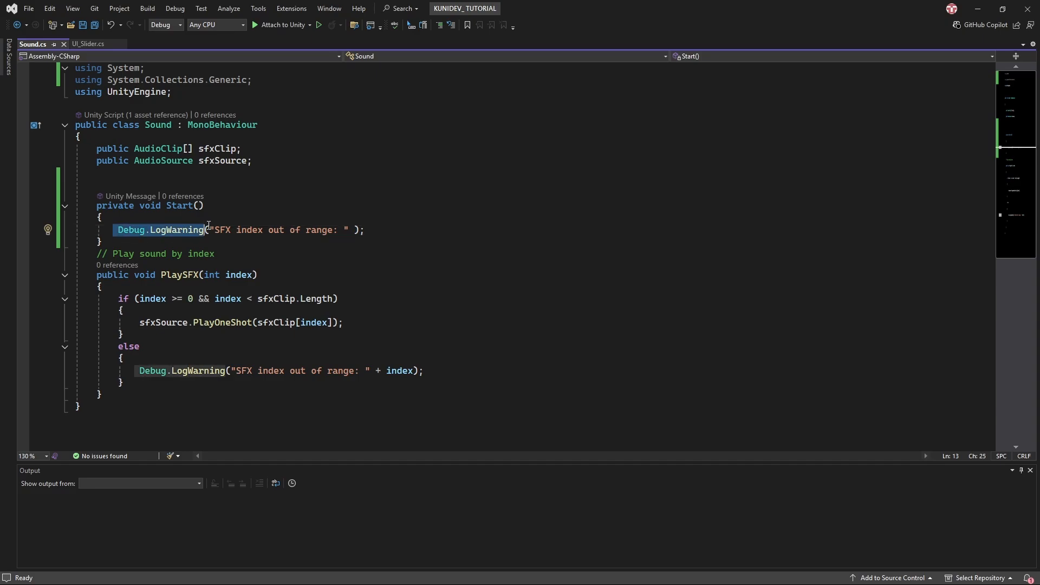
pyautogui.hotkey('shift', 'Up')
pyautogui.moveTo(117, 229); pyautogui.dragTo(382, 225)
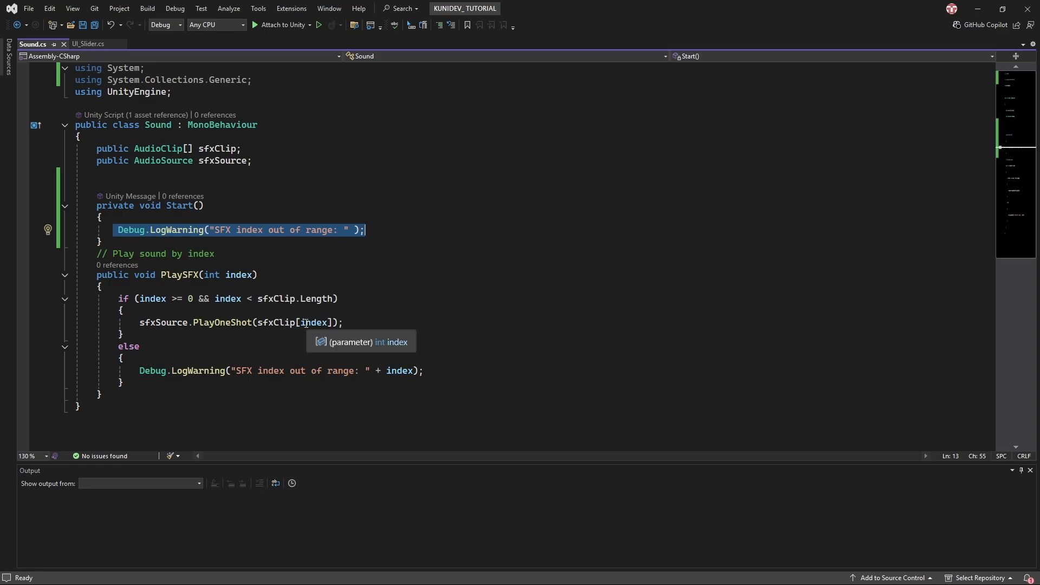
pyautogui.click(984, 11)
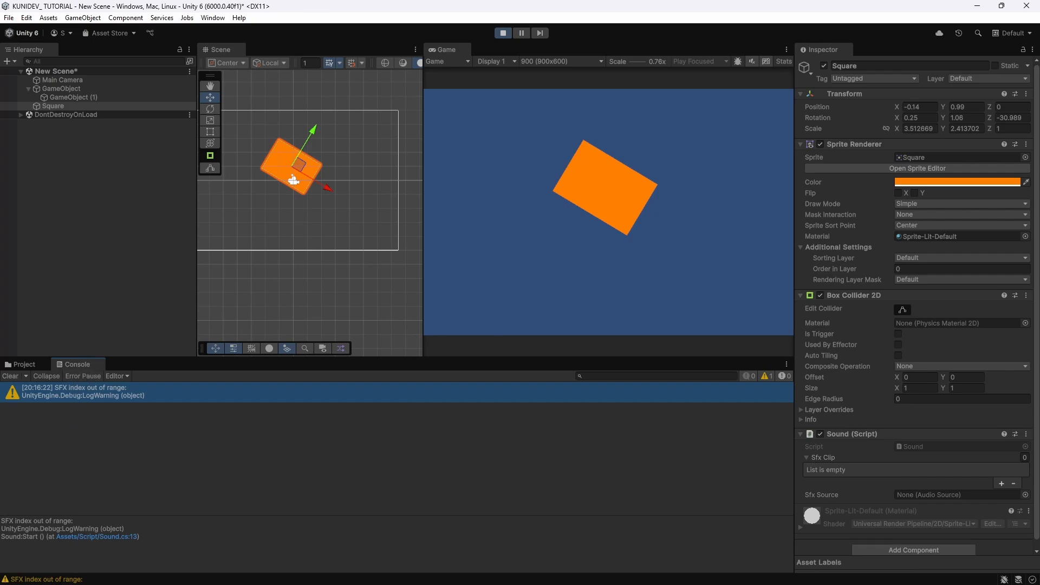
# Restart the scene in Play mode, pausing and resuming it
pyautogui.click(506, 32)
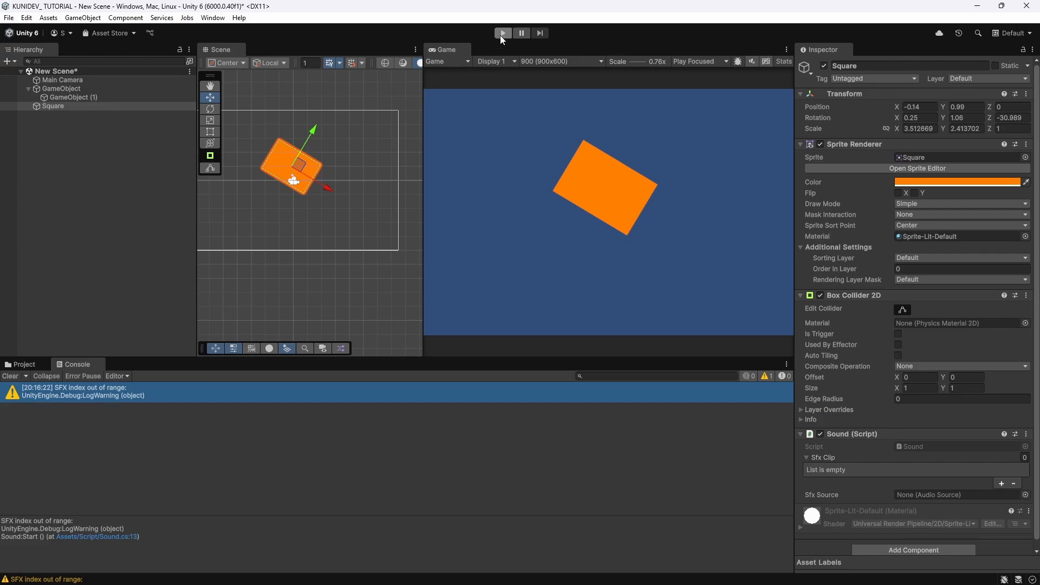
pyautogui.click(502, 35)
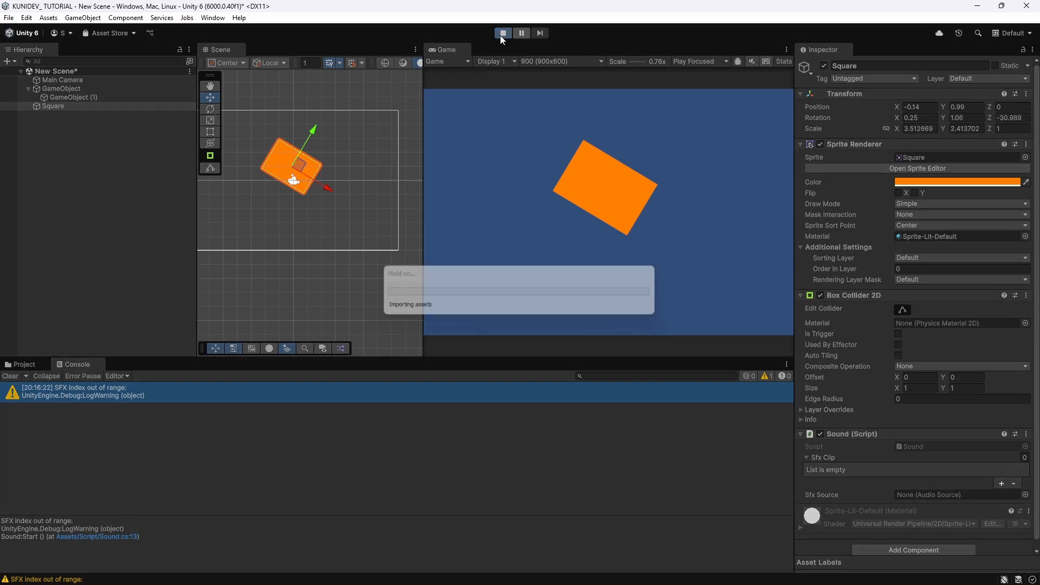
pyautogui.click(522, 34)
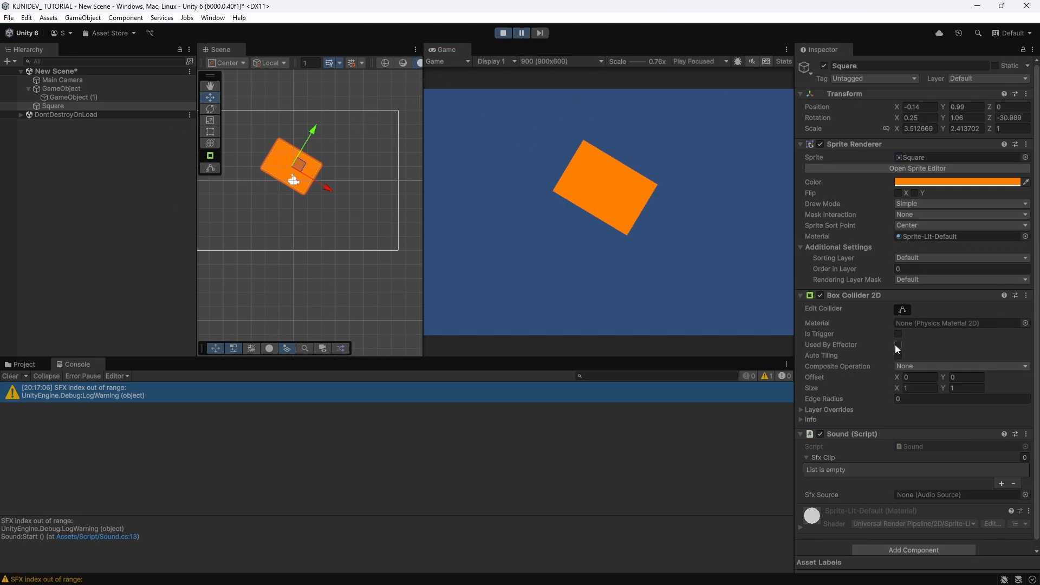
pyautogui.click(521, 34)
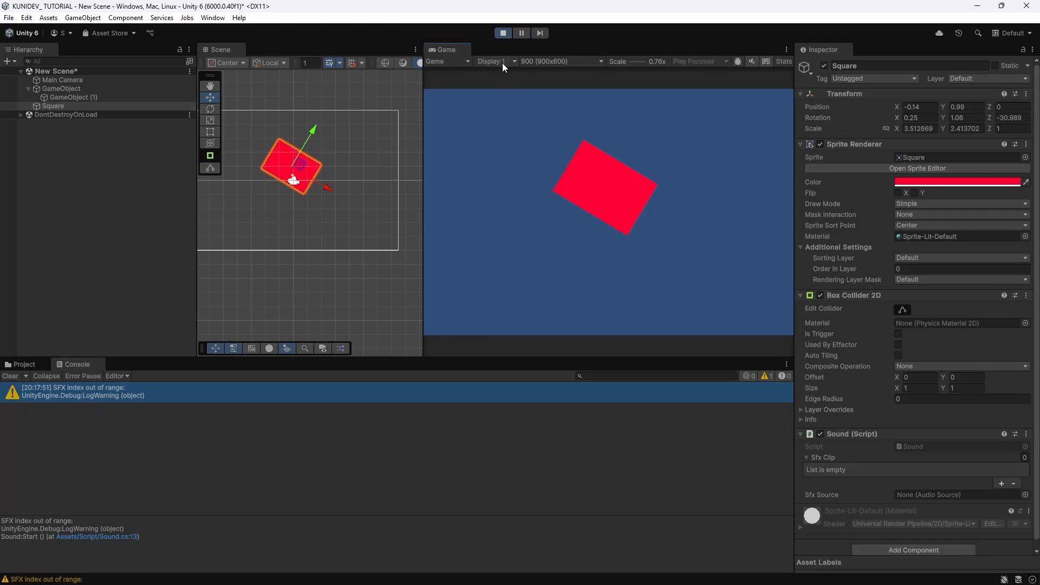
# Try recoloring the square through its Sprite Renderer color wheel during Play mode, and stop the run
pyautogui.click(925, 184)
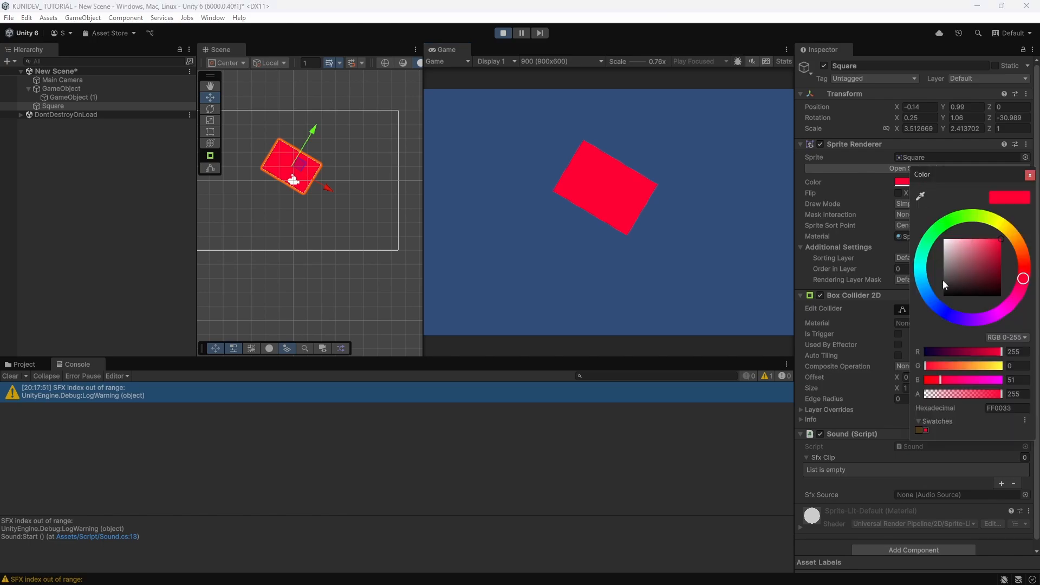
pyautogui.moveTo(941, 230); pyautogui.dragTo(969, 215)
pyautogui.moveTo(979, 273); pyautogui.dragTo(1009, 206)
pyautogui.click(502, 33)
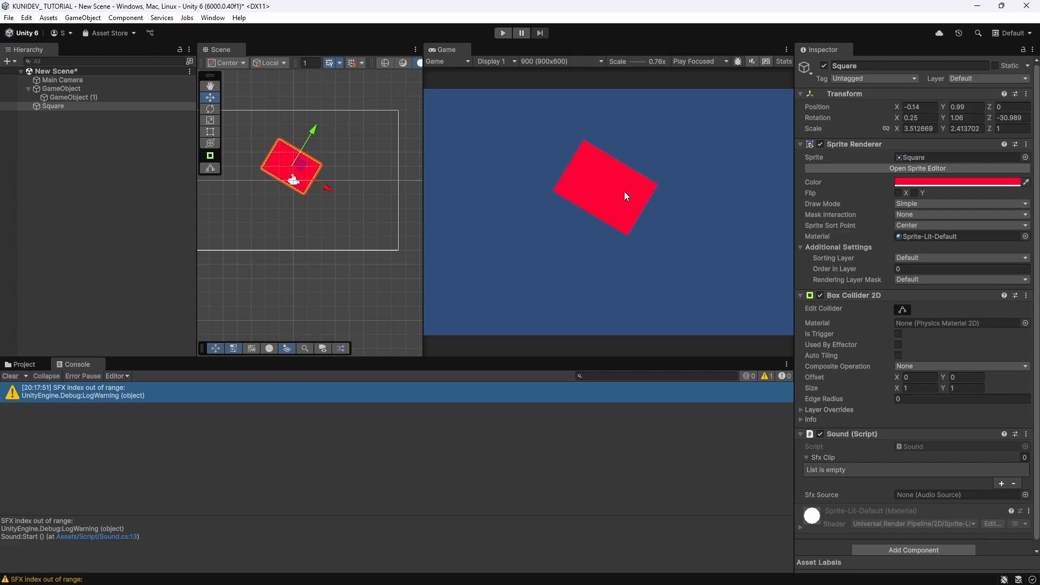
# Run and stop the scene once more, and set the square's color to green 00FF1D outside Play mode
pyautogui.click(503, 33)
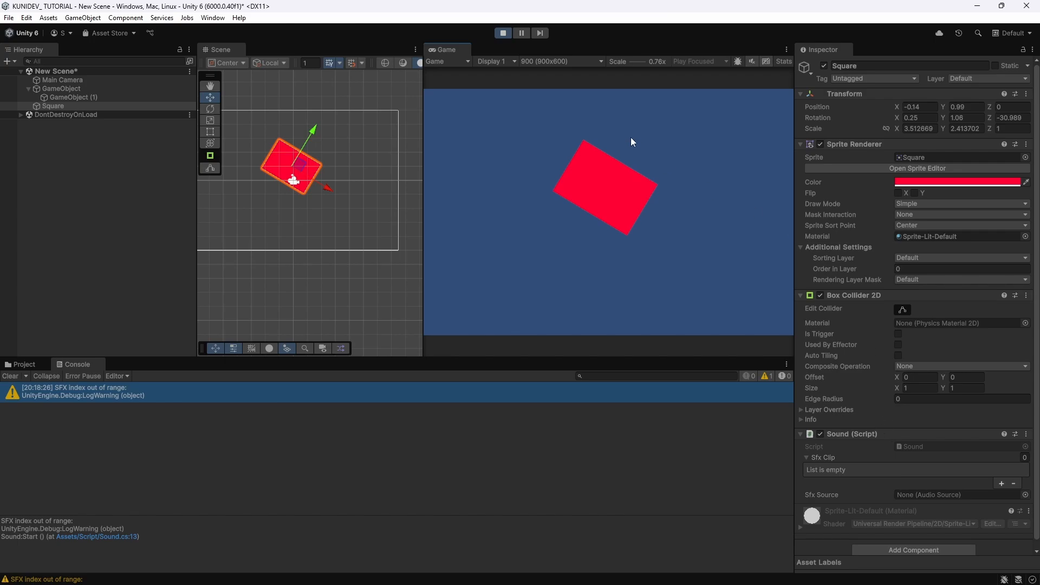
pyautogui.click(503, 34)
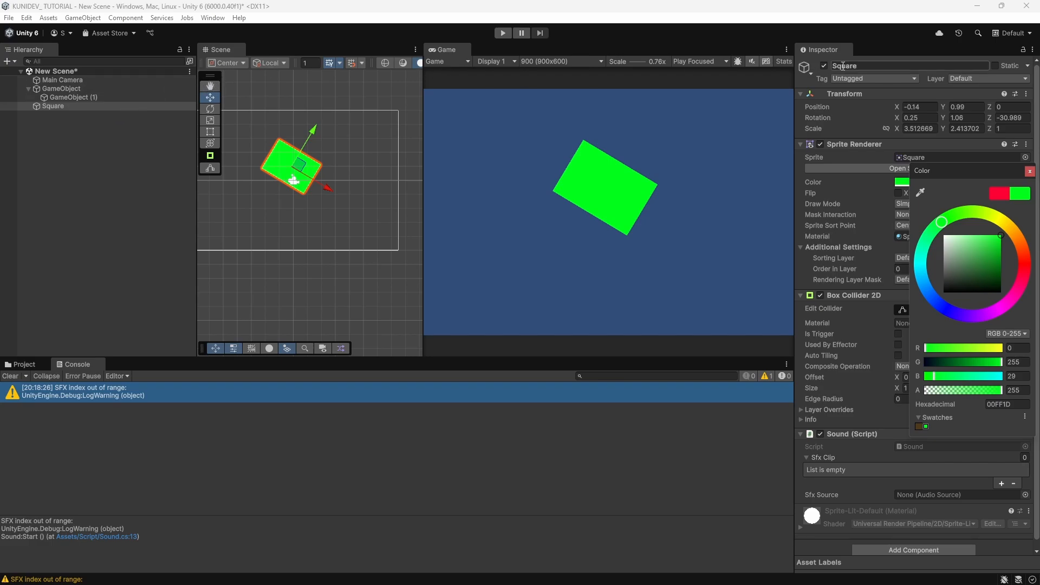
pyautogui.click(25, 365)
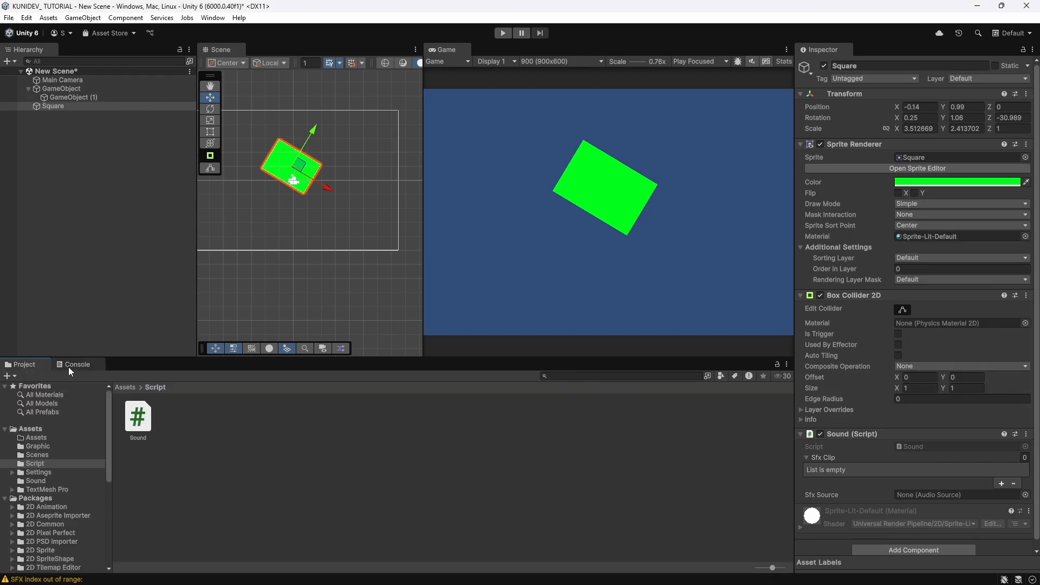
pyautogui.click(70, 366)
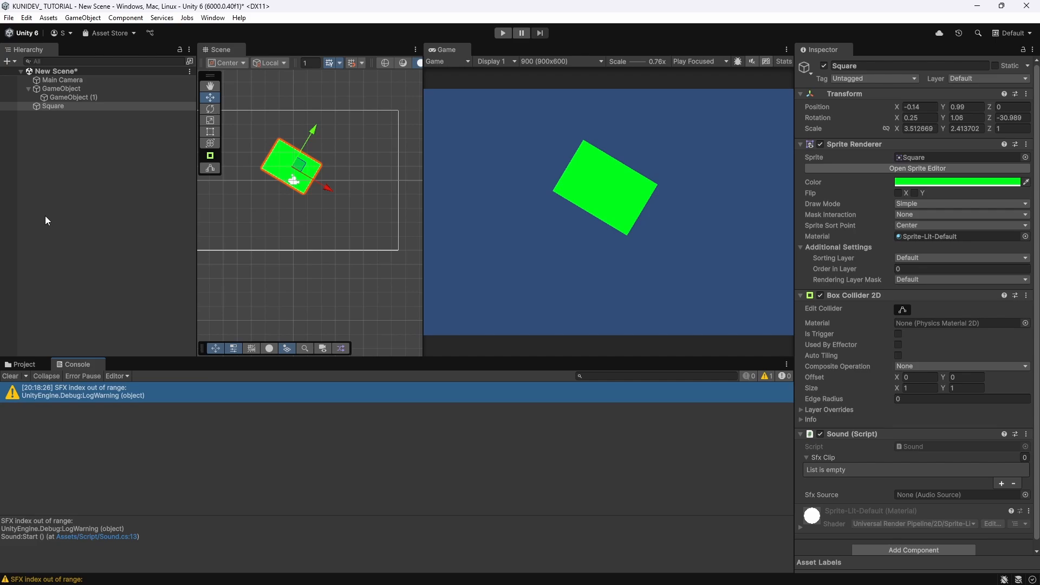
# Create a second 2D square sprite object in the scene
pyautogui.rightClick(65, 144)
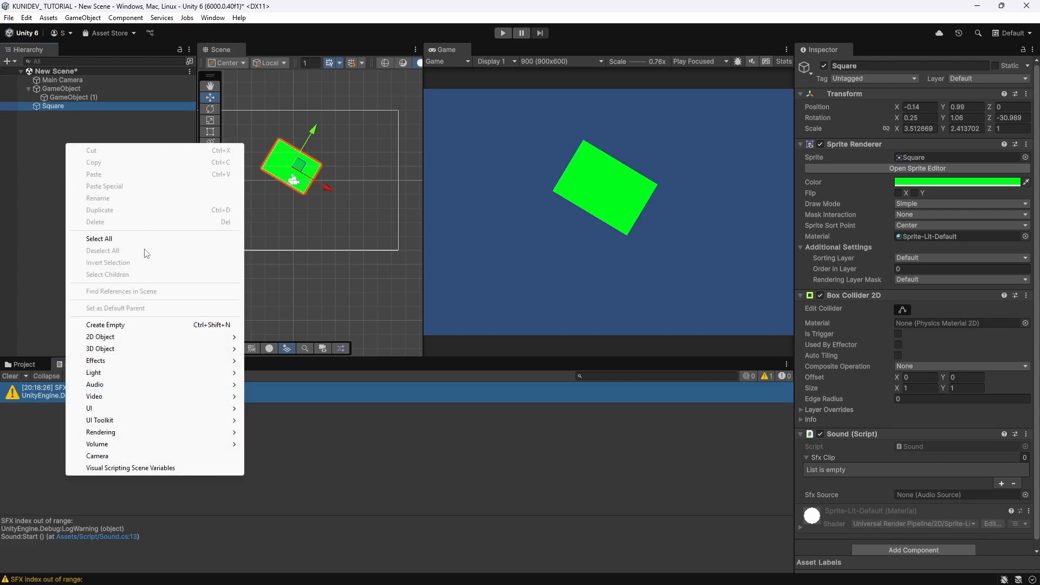
pyautogui.moveTo(156, 341)
pyautogui.moveTo(284, 340)
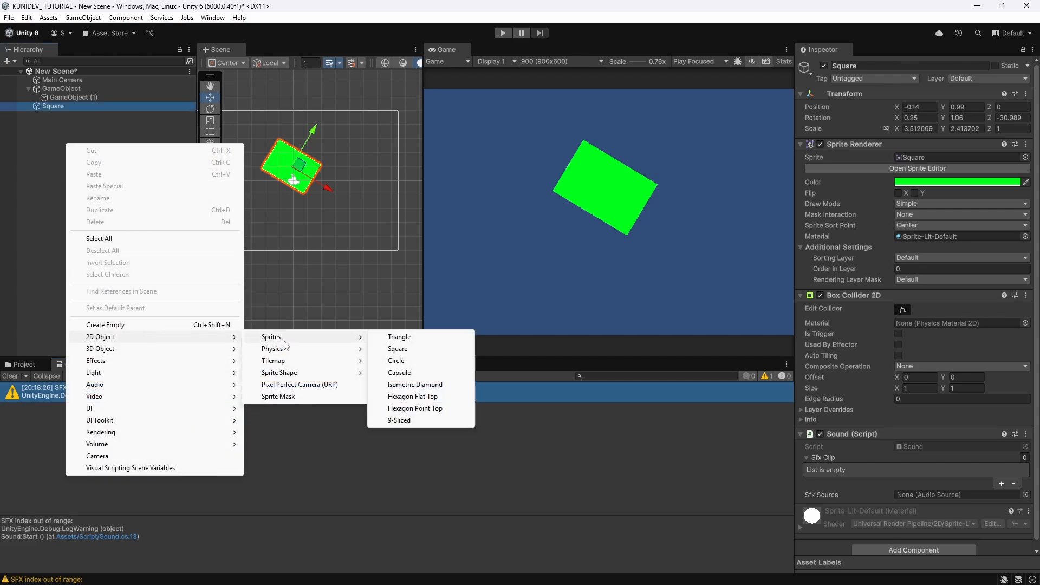
pyautogui.click(399, 348)
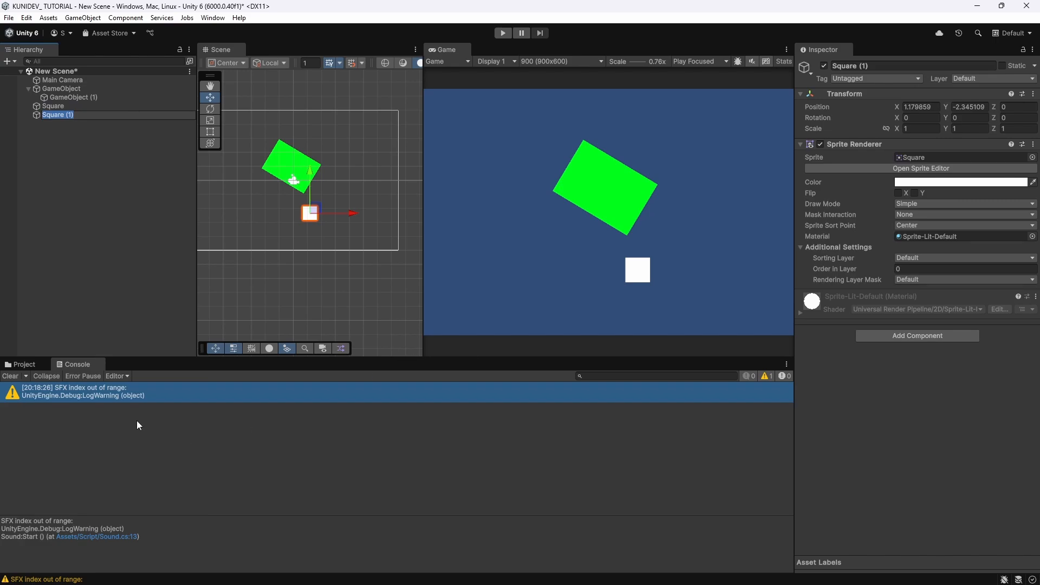
# Assign the SLimer 10 image from the Graphic folder as the new square's sprite and move it to about X -0.68, Y -2.46
pyautogui.click(32, 365)
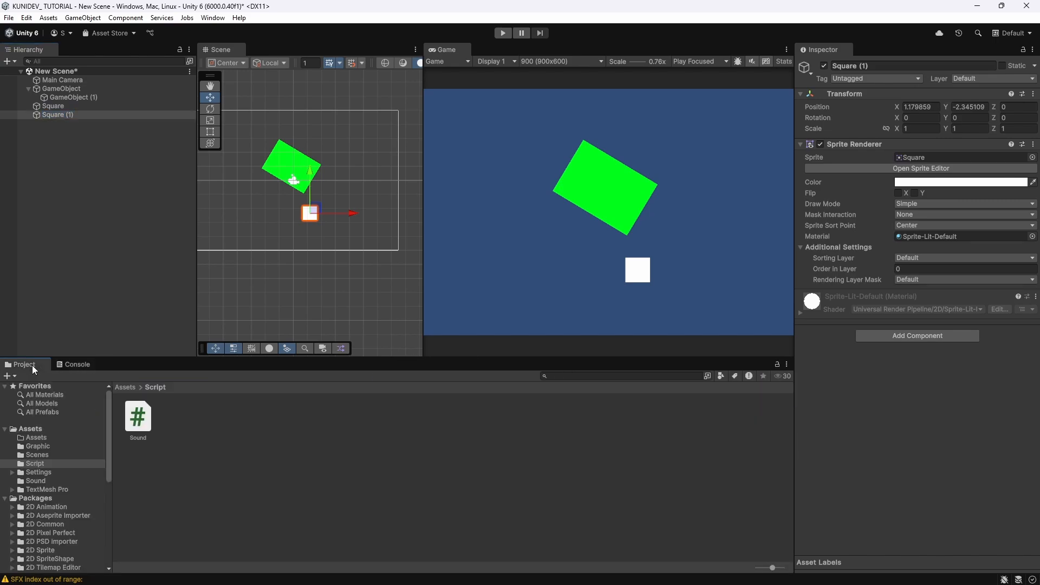
pyautogui.click(47, 446)
pyautogui.moveTo(224, 432); pyautogui.dragTo(930, 158)
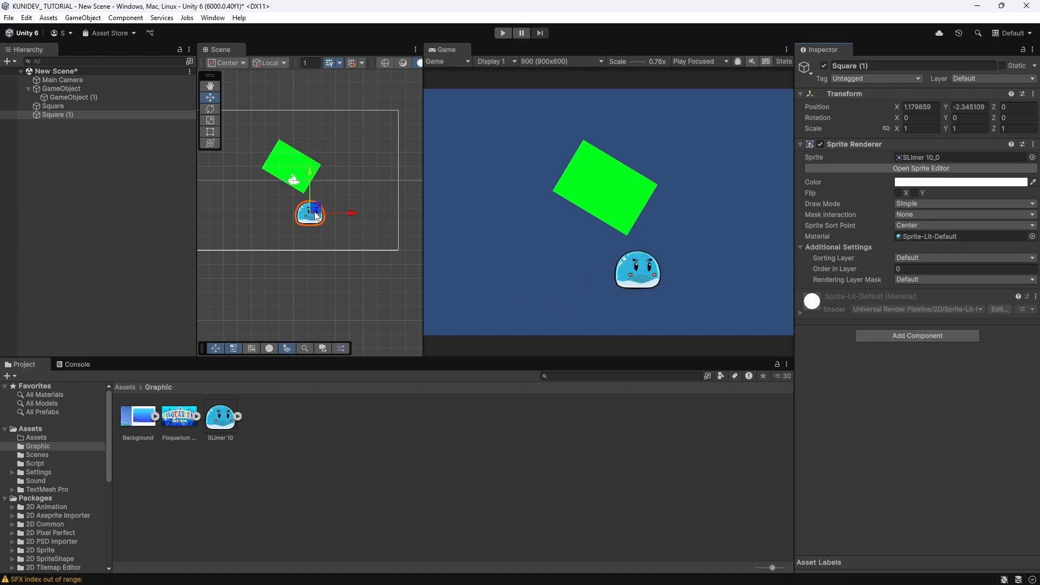
pyautogui.moveTo(324, 214); pyautogui.dragTo(297, 215)
# Start Play mode and move the slime object in the Scene view to about X 1.17, Y -1.76
pyautogui.click(501, 34)
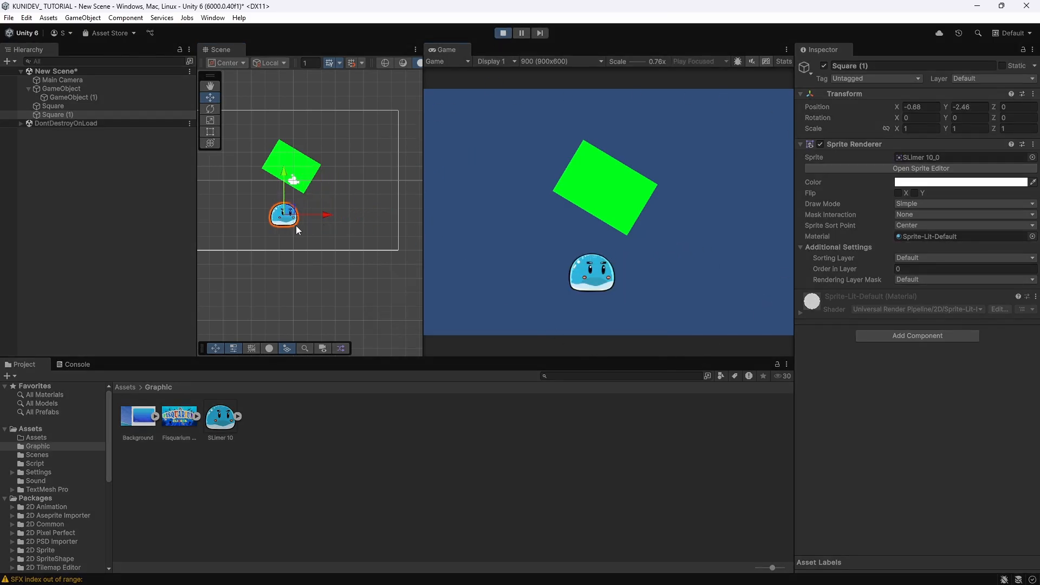
pyautogui.moveTo(302, 217); pyautogui.dragTo(322, 206)
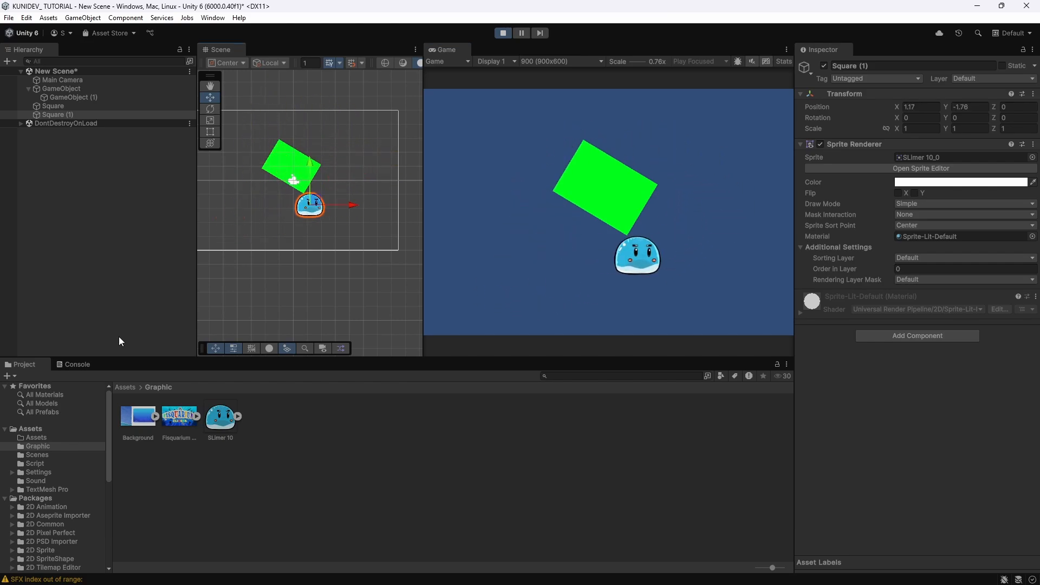